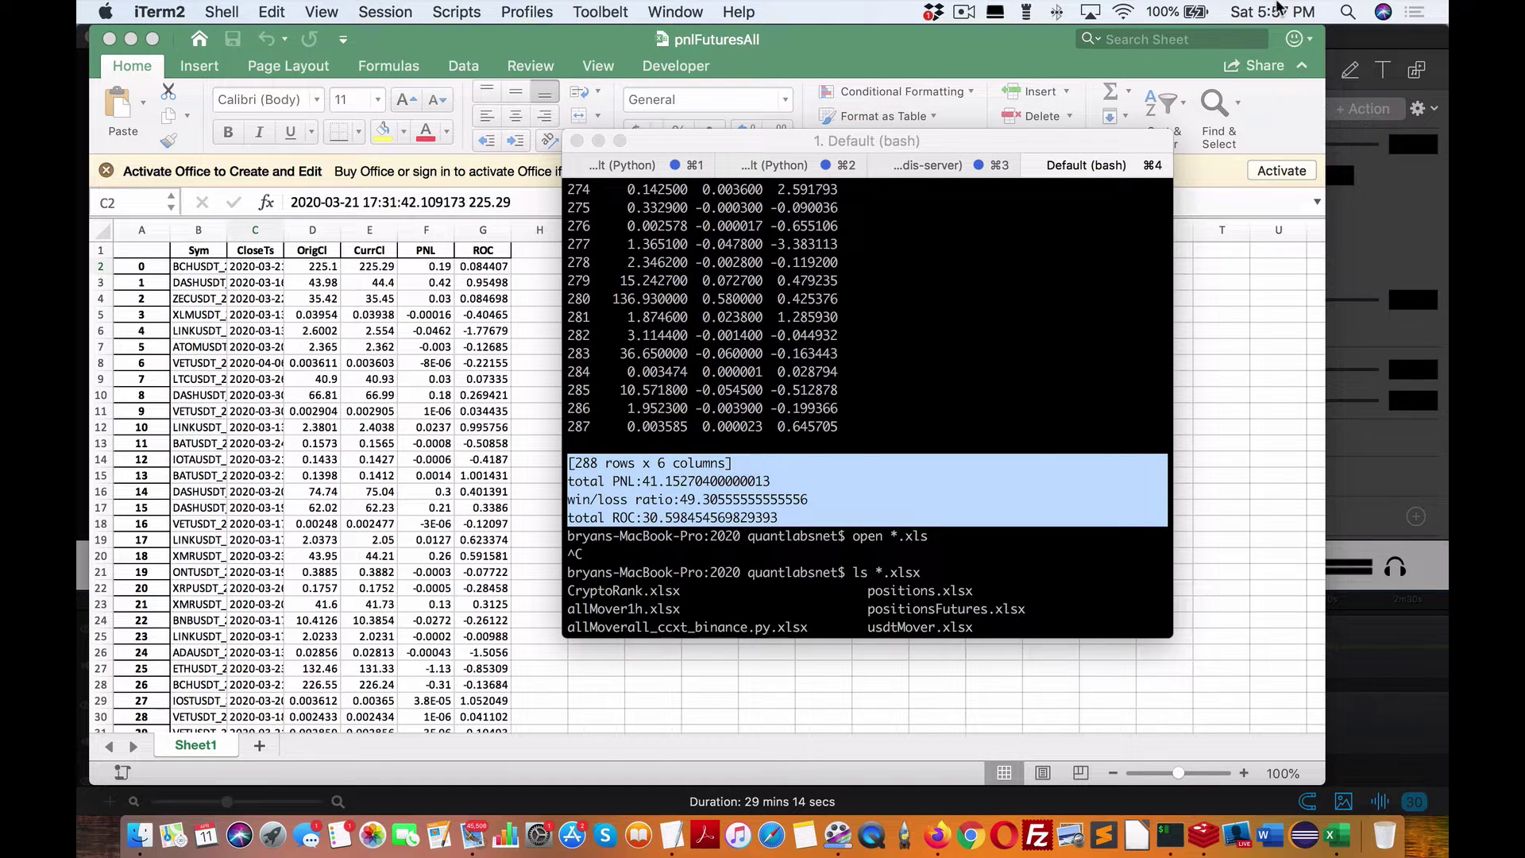
- Display the current date from the system clock and dismiss it
click(1277, 10)
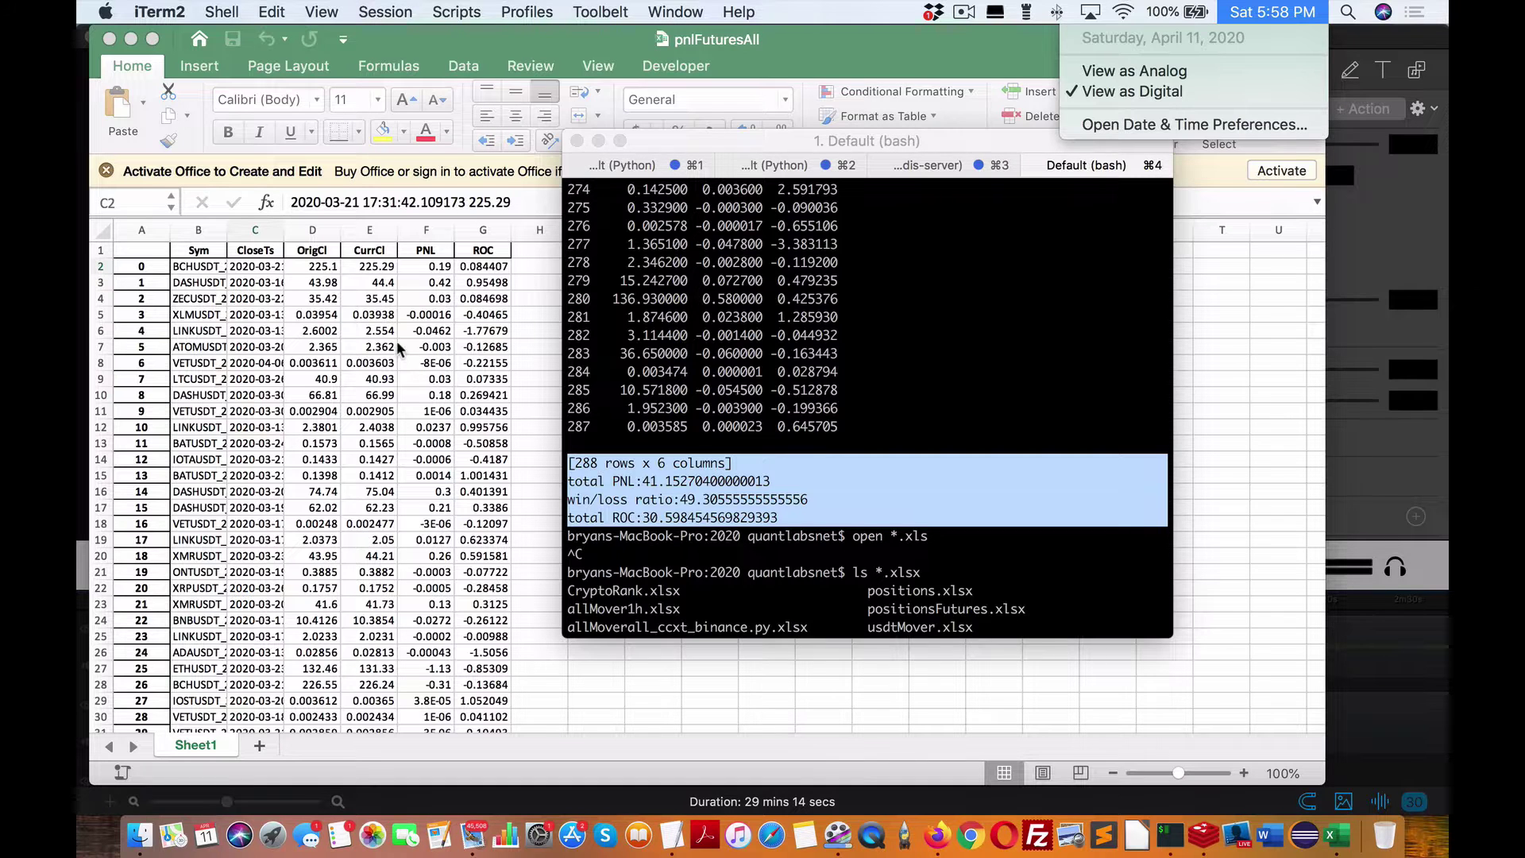
click(429, 372)
- Switch to the pnlFuturesAll workbook in Excel and widen the CloseTs and Sym columns to show more of their timestamps
click(188, 266)
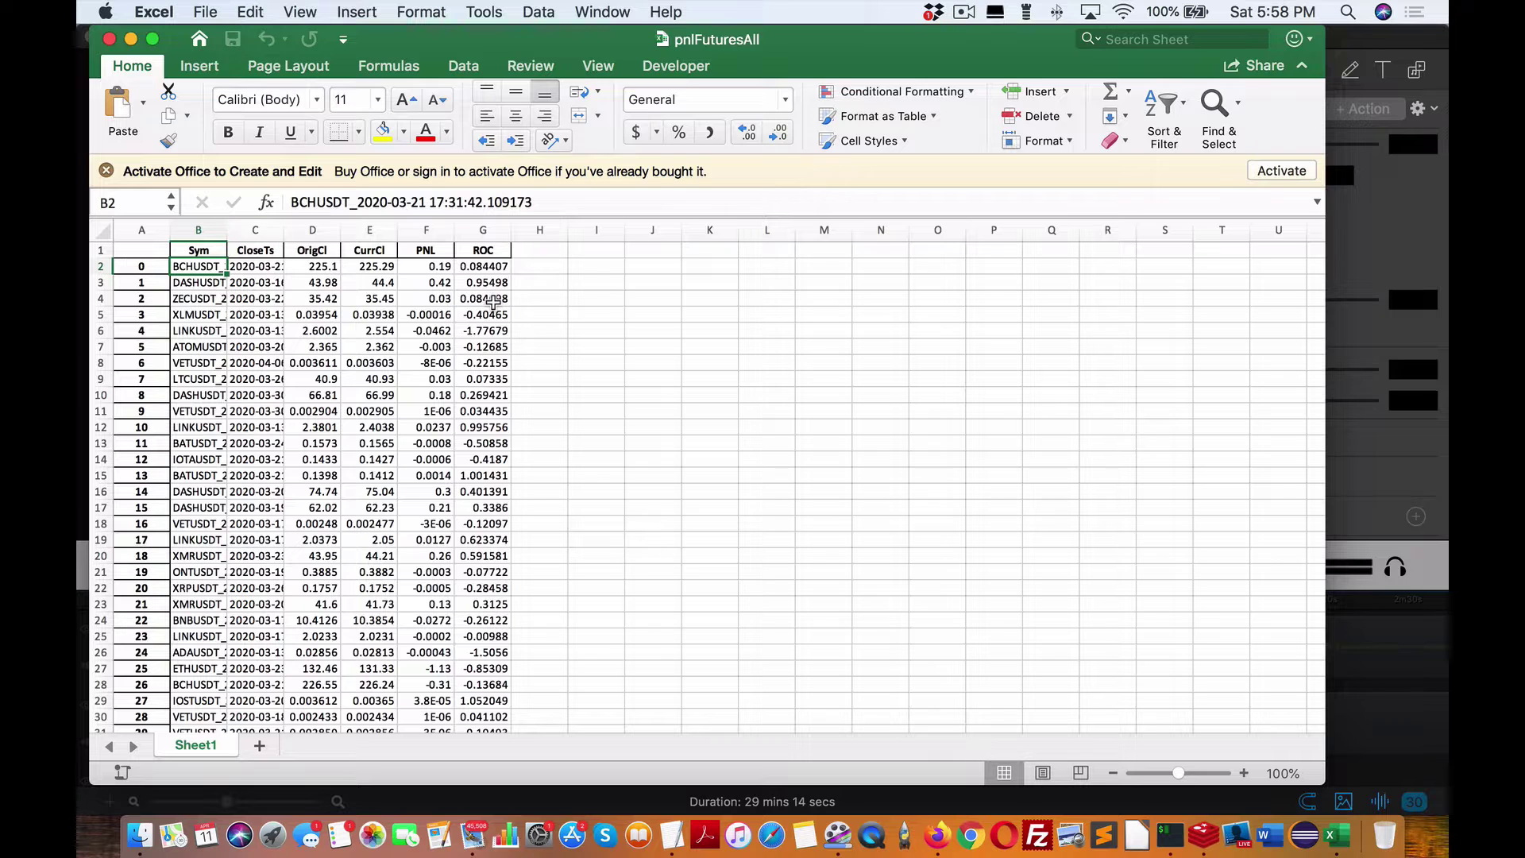
click(255, 262)
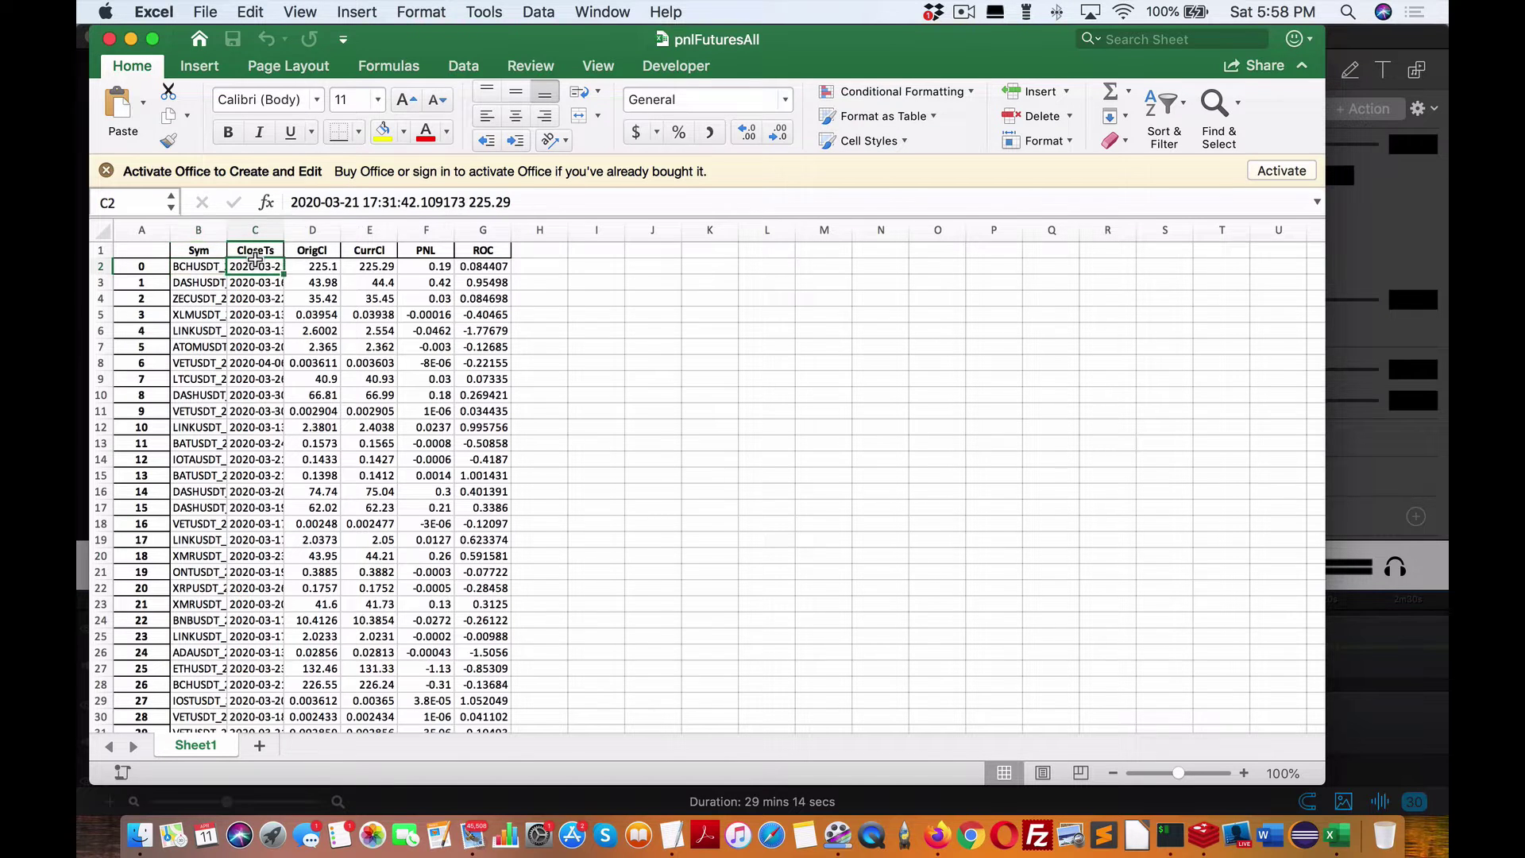
drag(283, 223, 372, 223)
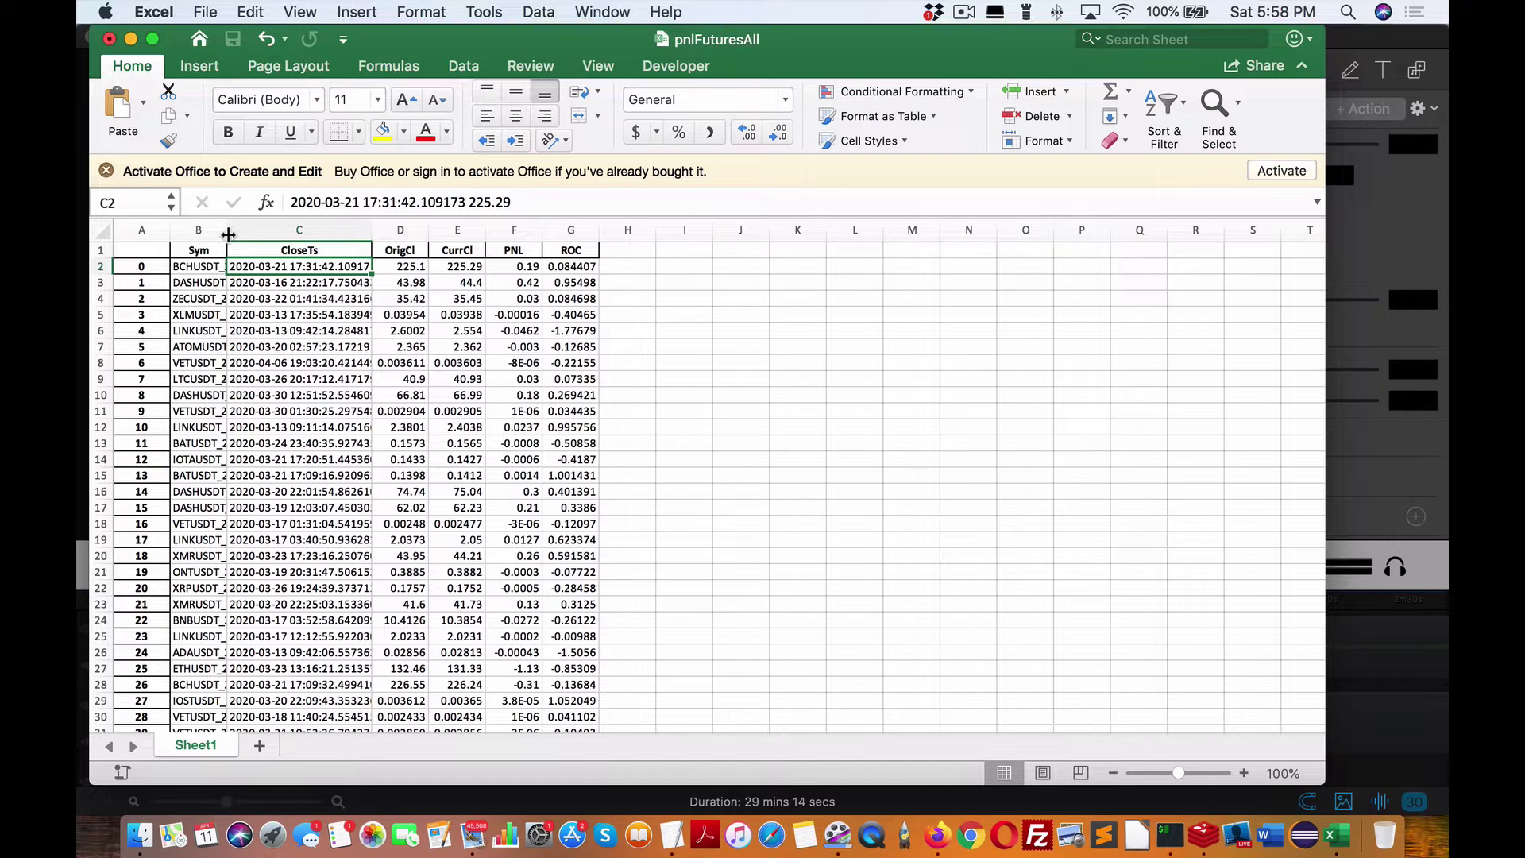
drag(228, 236, 292, 237)
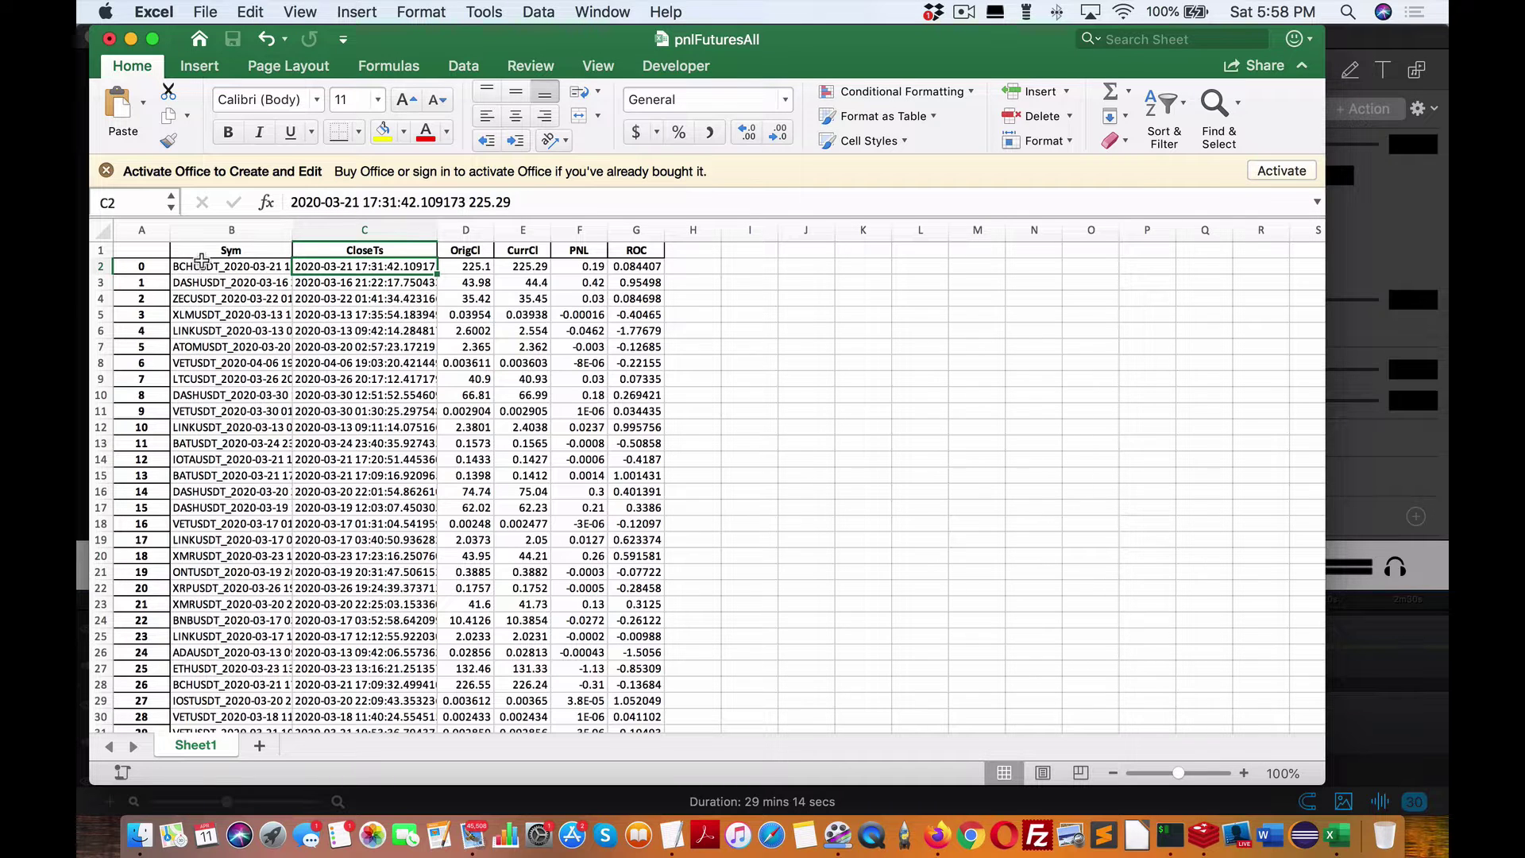
- Inspect the first trade's OrigCl, PNL and ROC values, and select the entire ROC column to review its figures
click(466, 267)
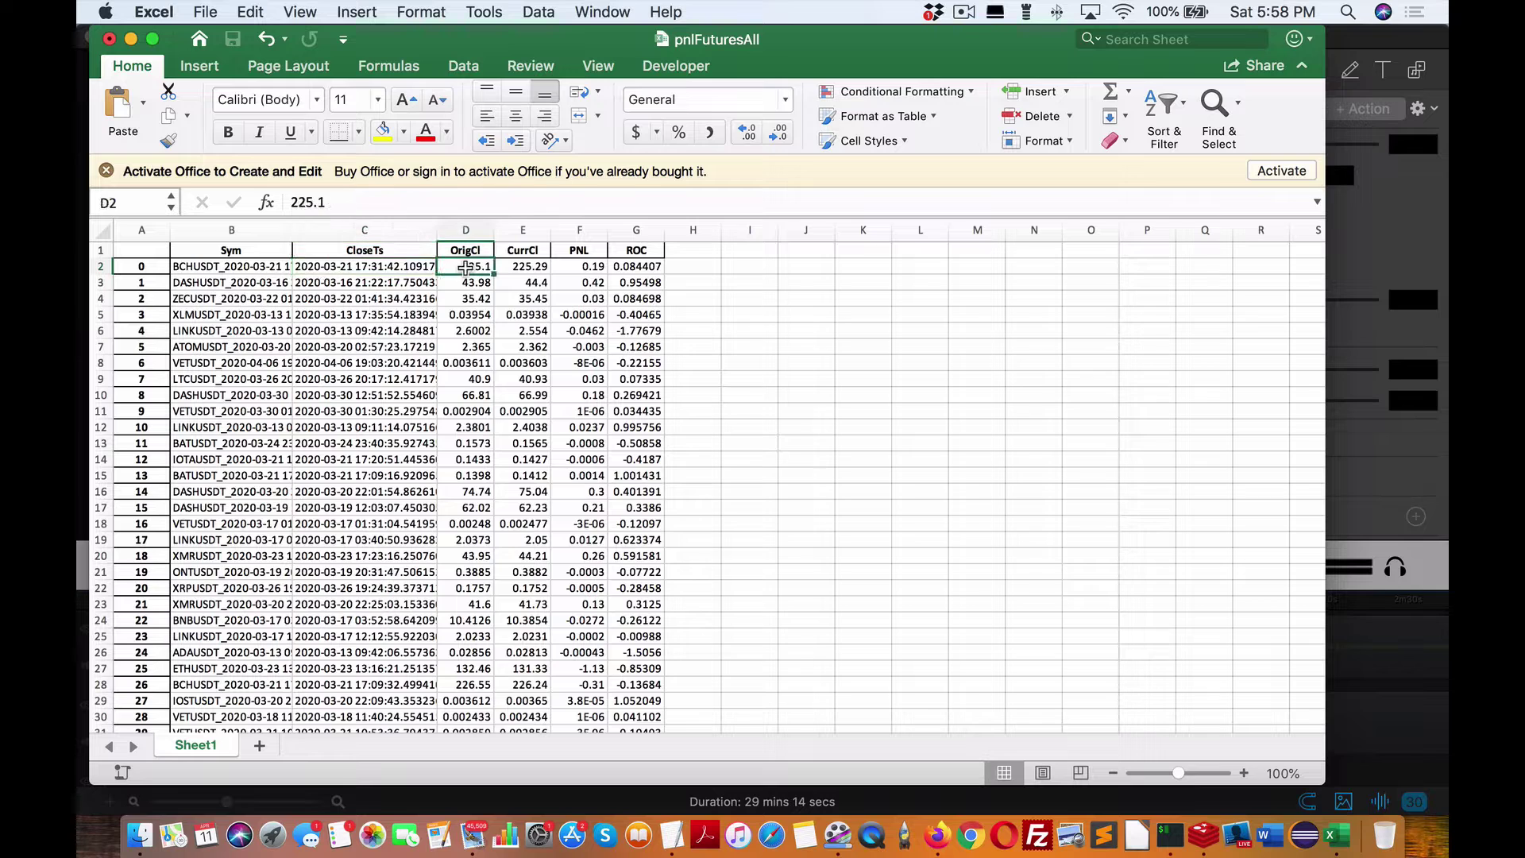
click(553, 266)
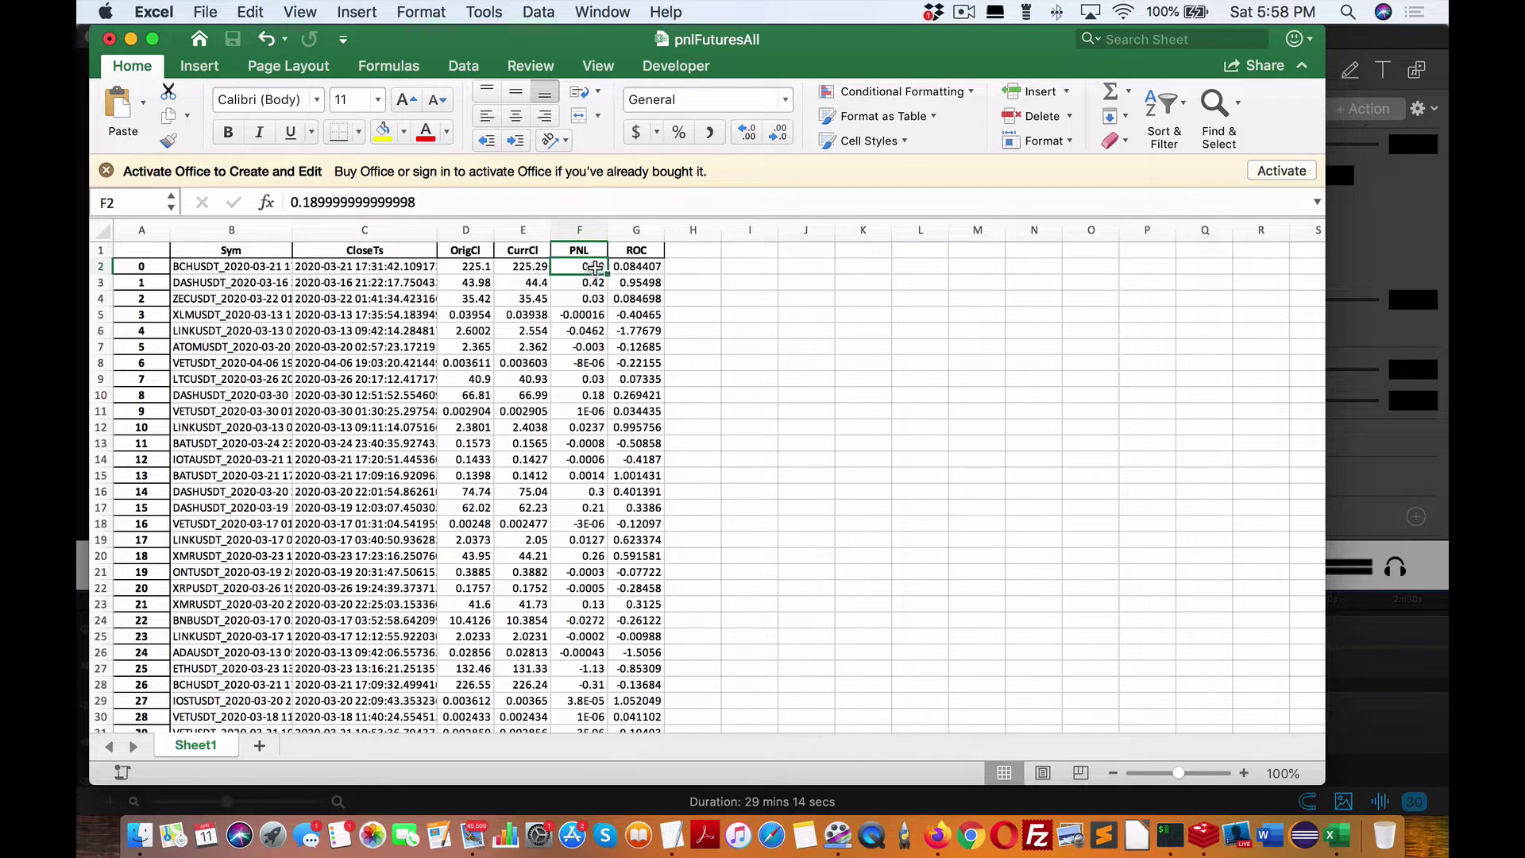
click(633, 267)
click(638, 229)
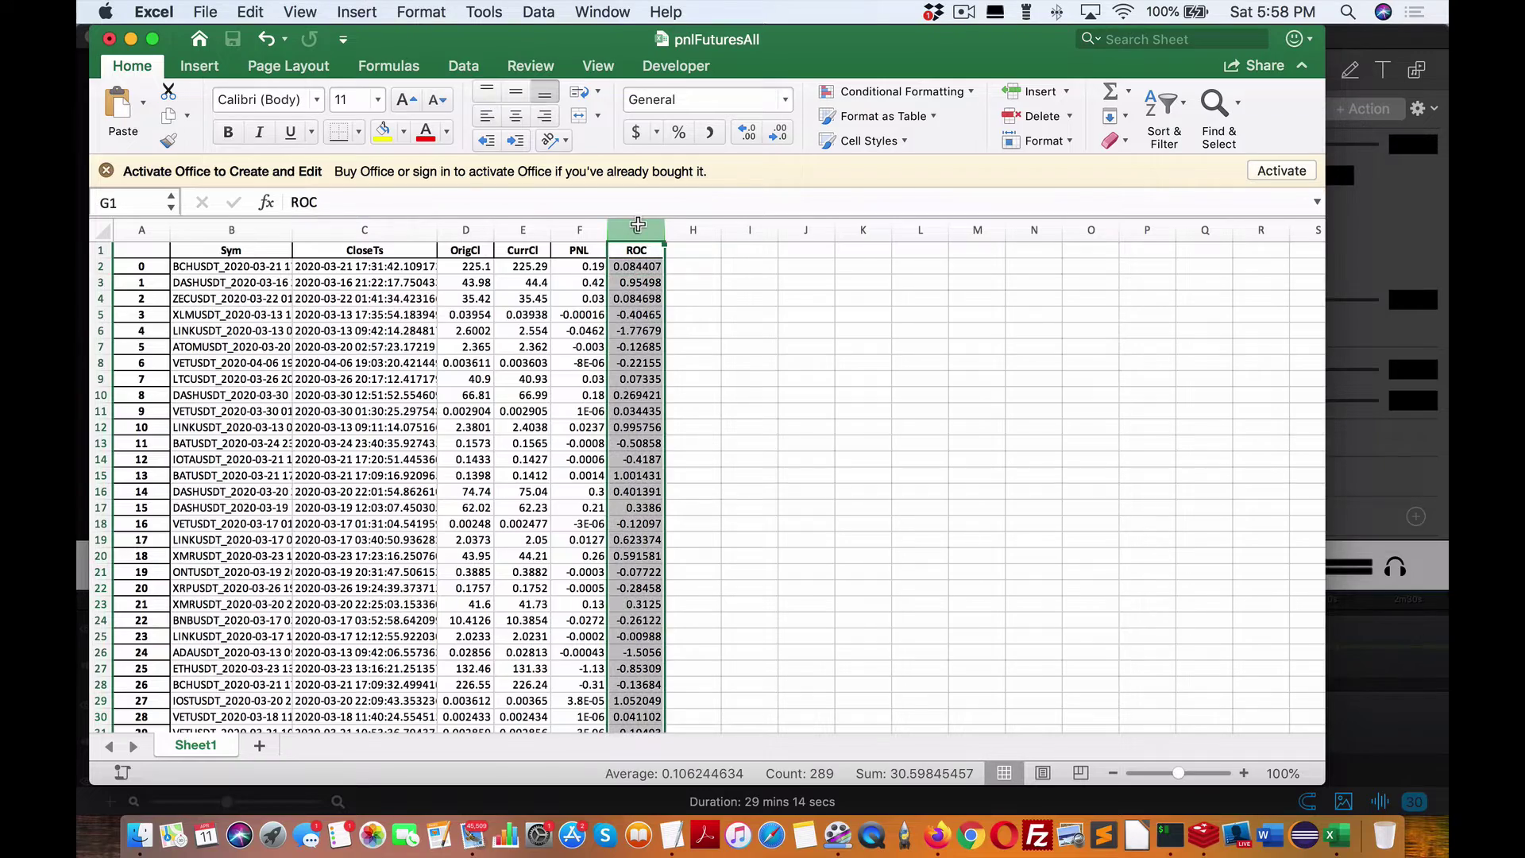
scroll(517, 247, down, 9)
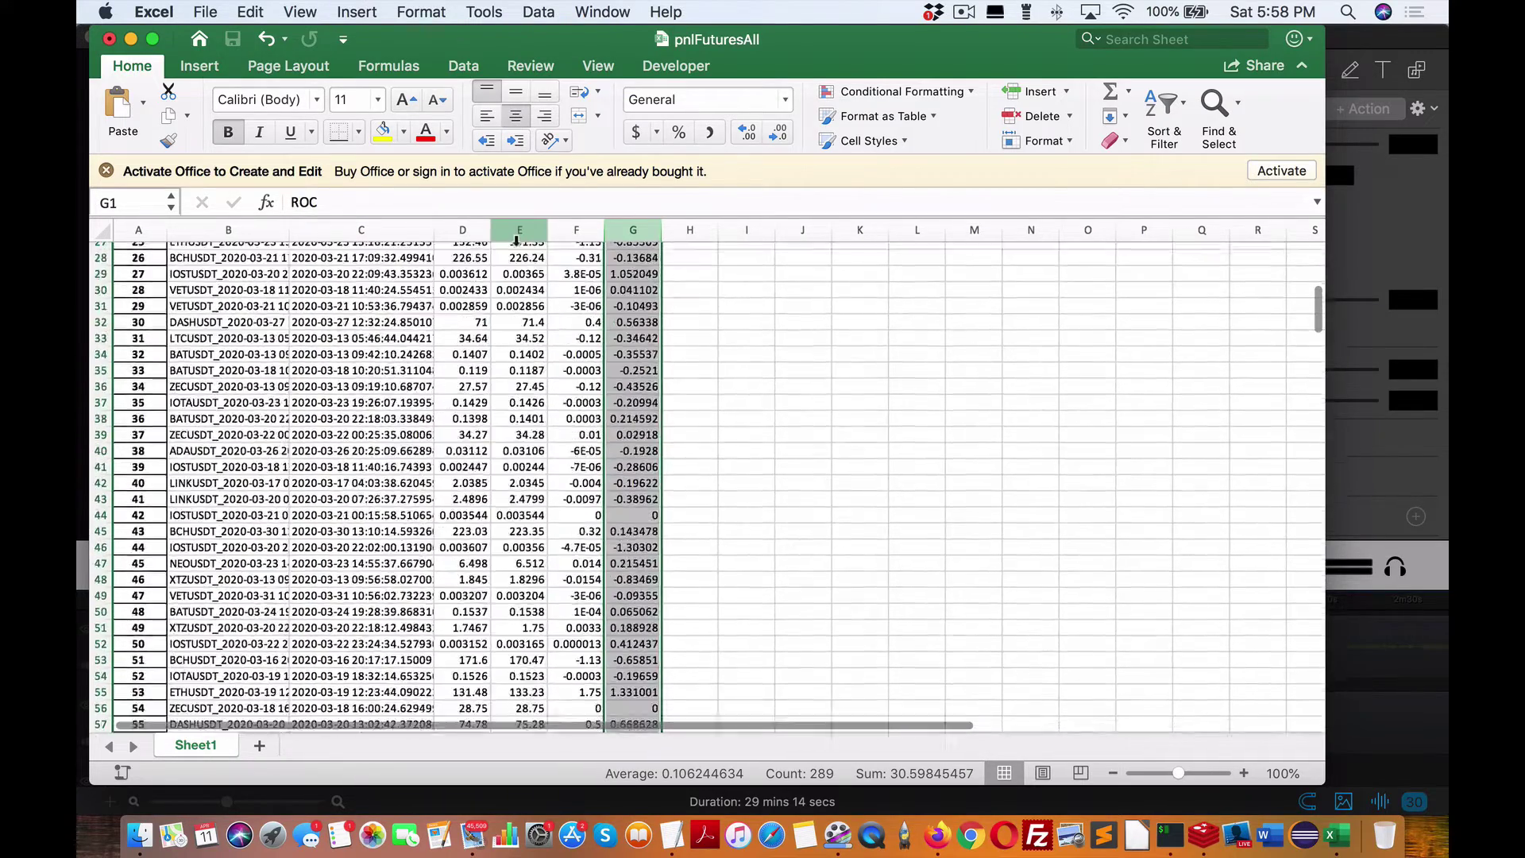
scroll(517, 240, up, 9)
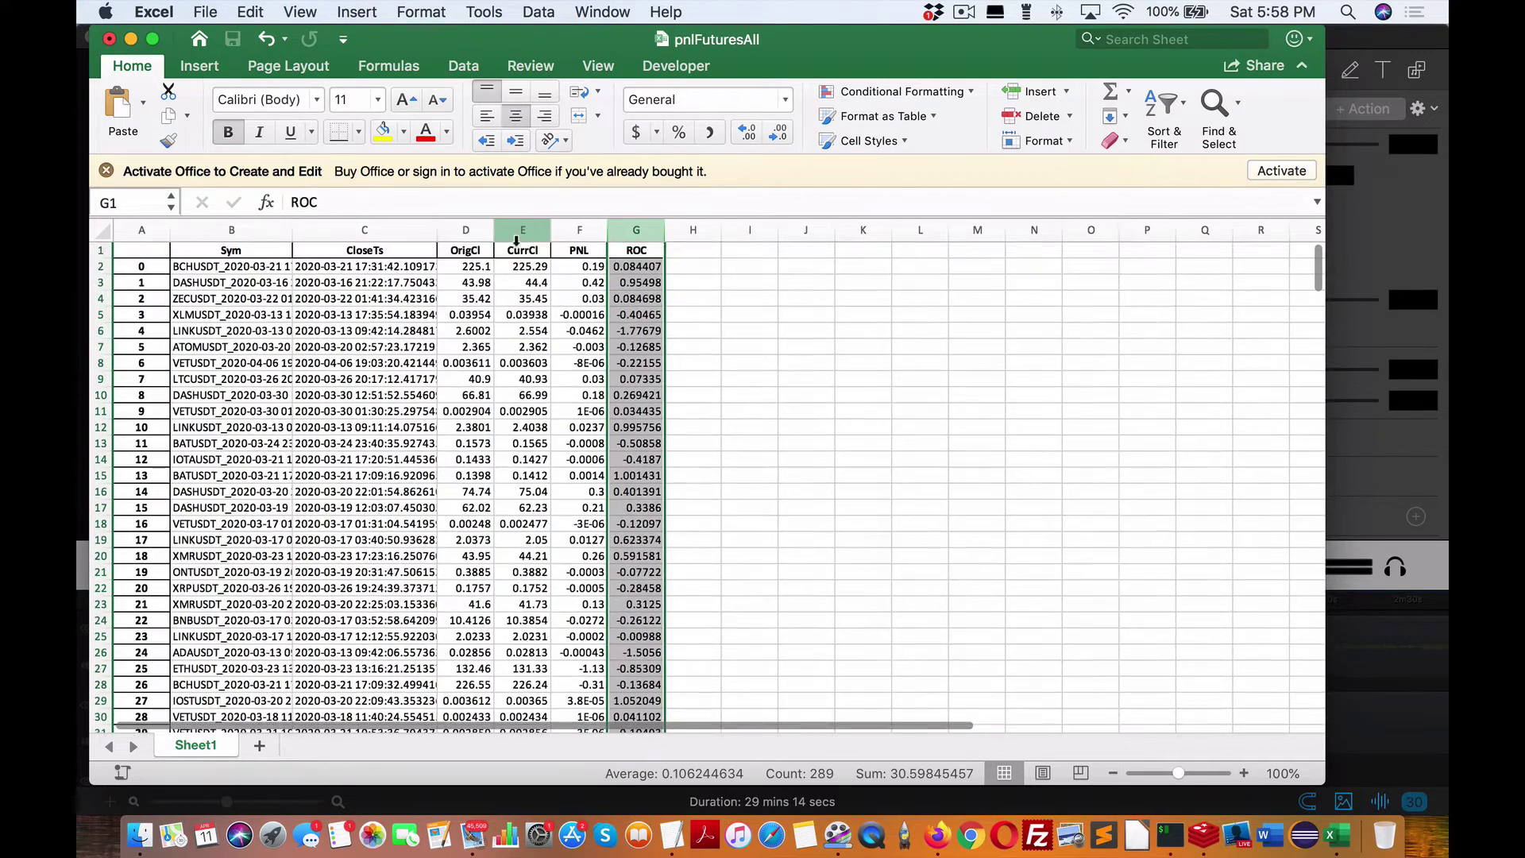
- Examine the trade records from the first CloseTs entry down to the last Sym entry in row 289
click(334, 267)
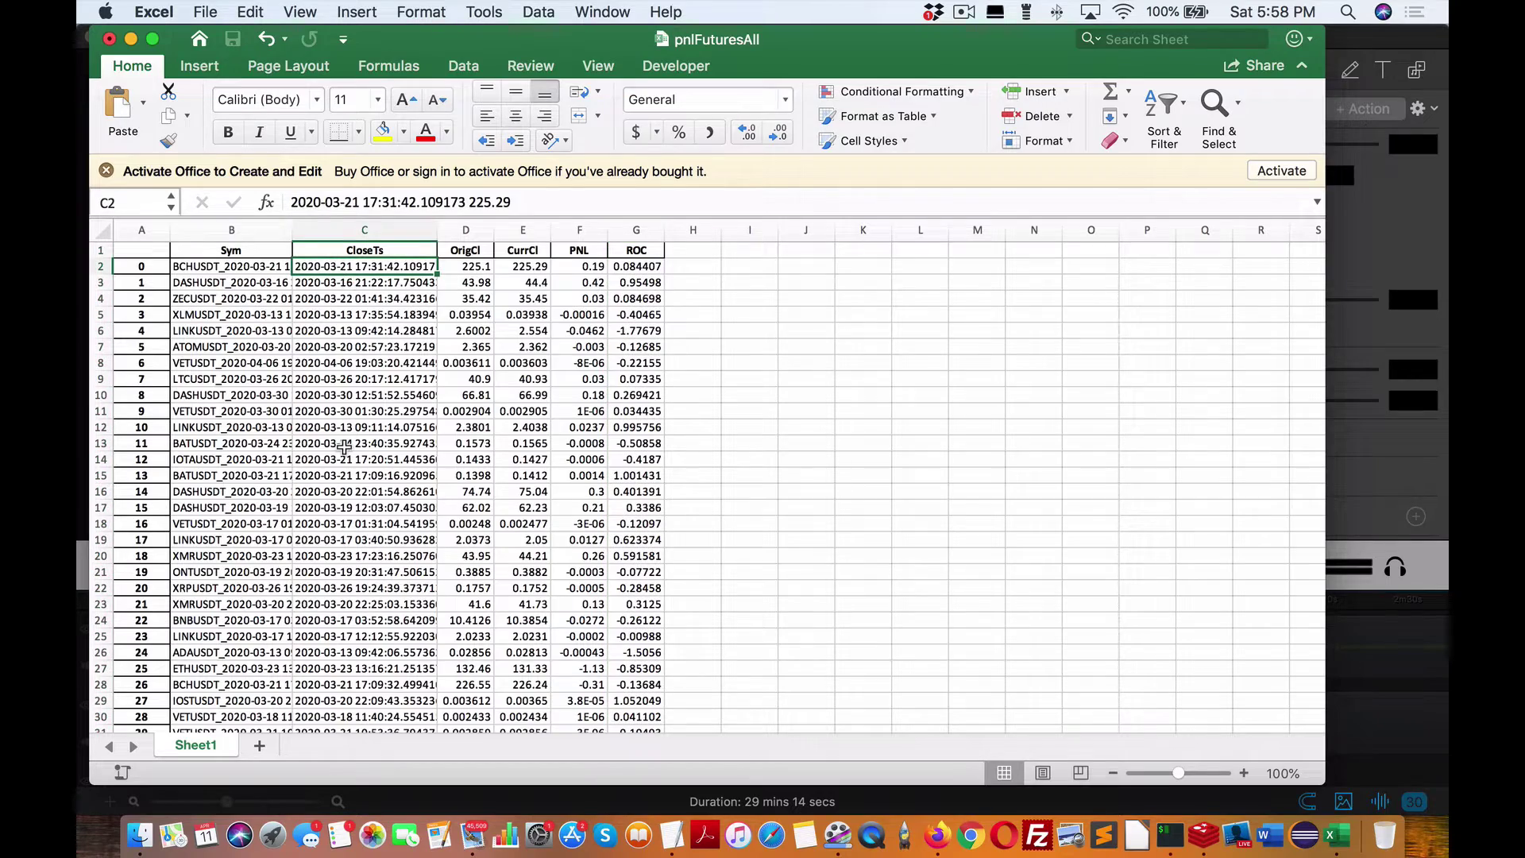
scroll(329, 316, down, 20)
scroll(328, 317, down, 20)
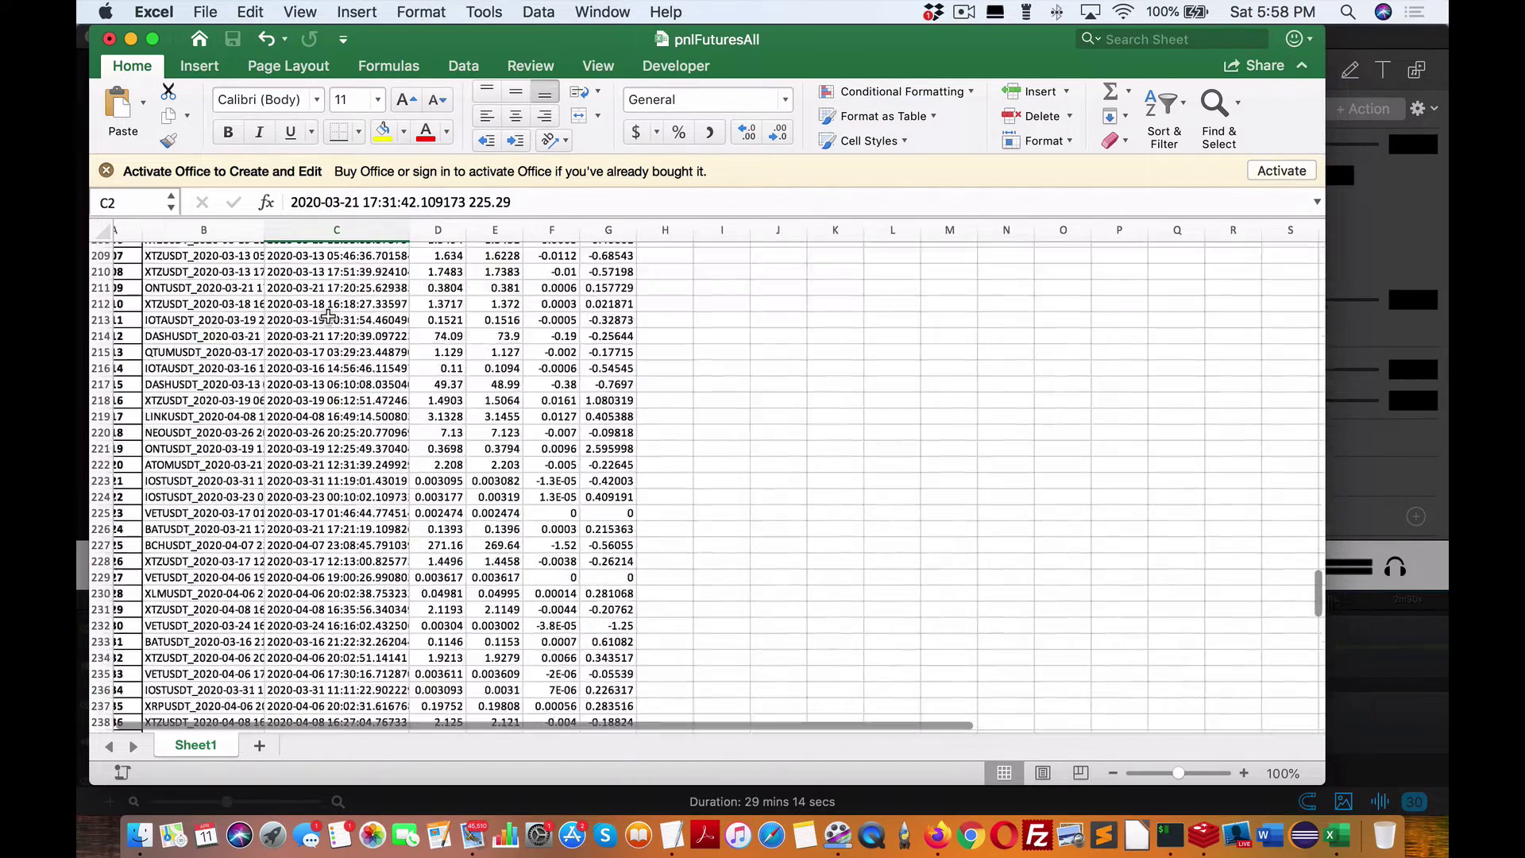
scroll(252, 245, up, 8)
scroll(253, 244, right, 1)
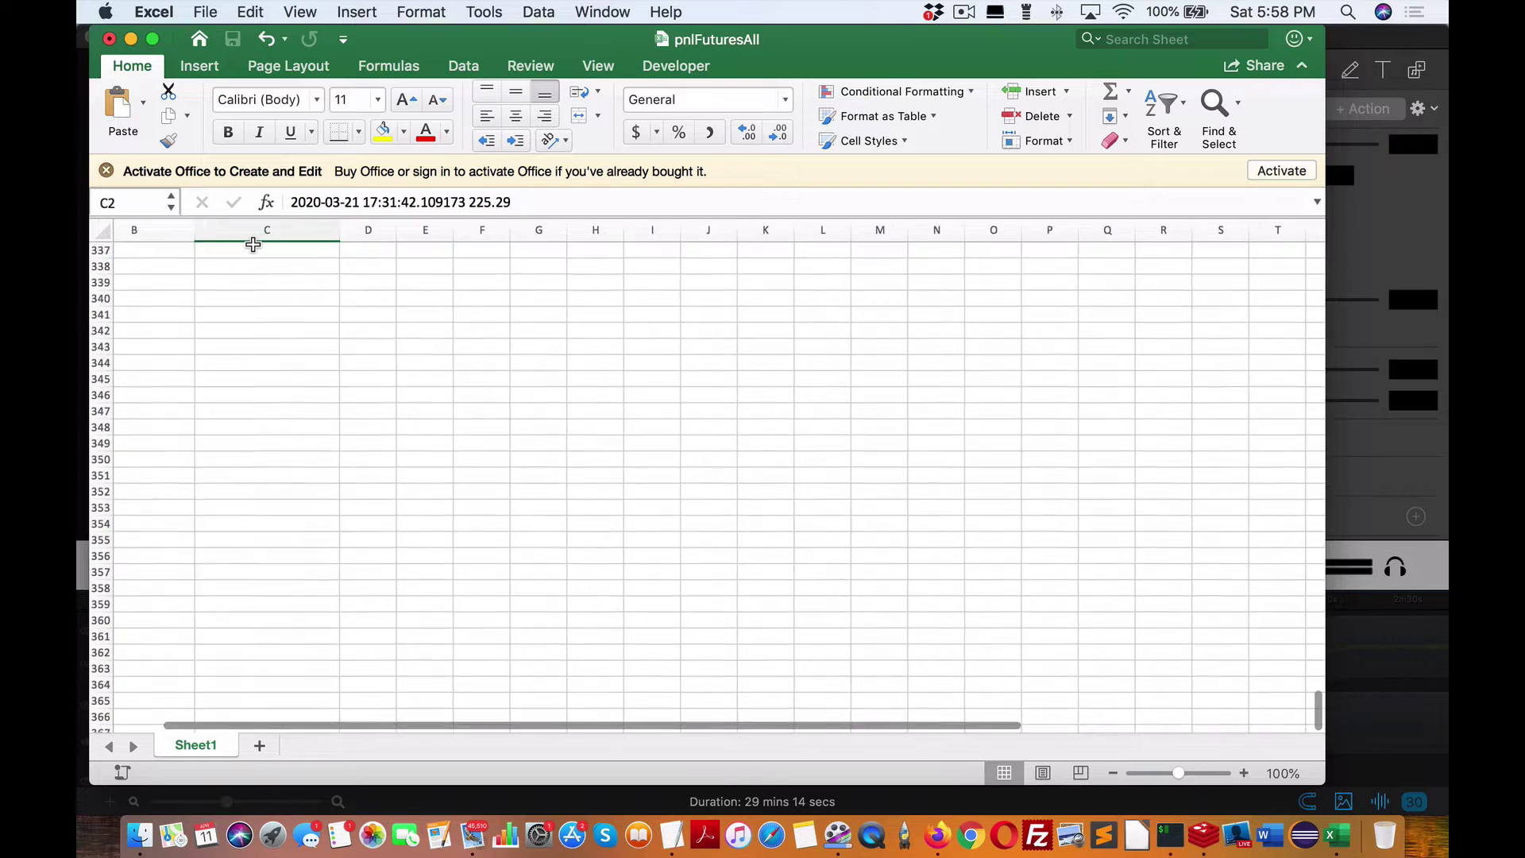
scroll(253, 375, up, 16)
scroll(252, 375, left, 1)
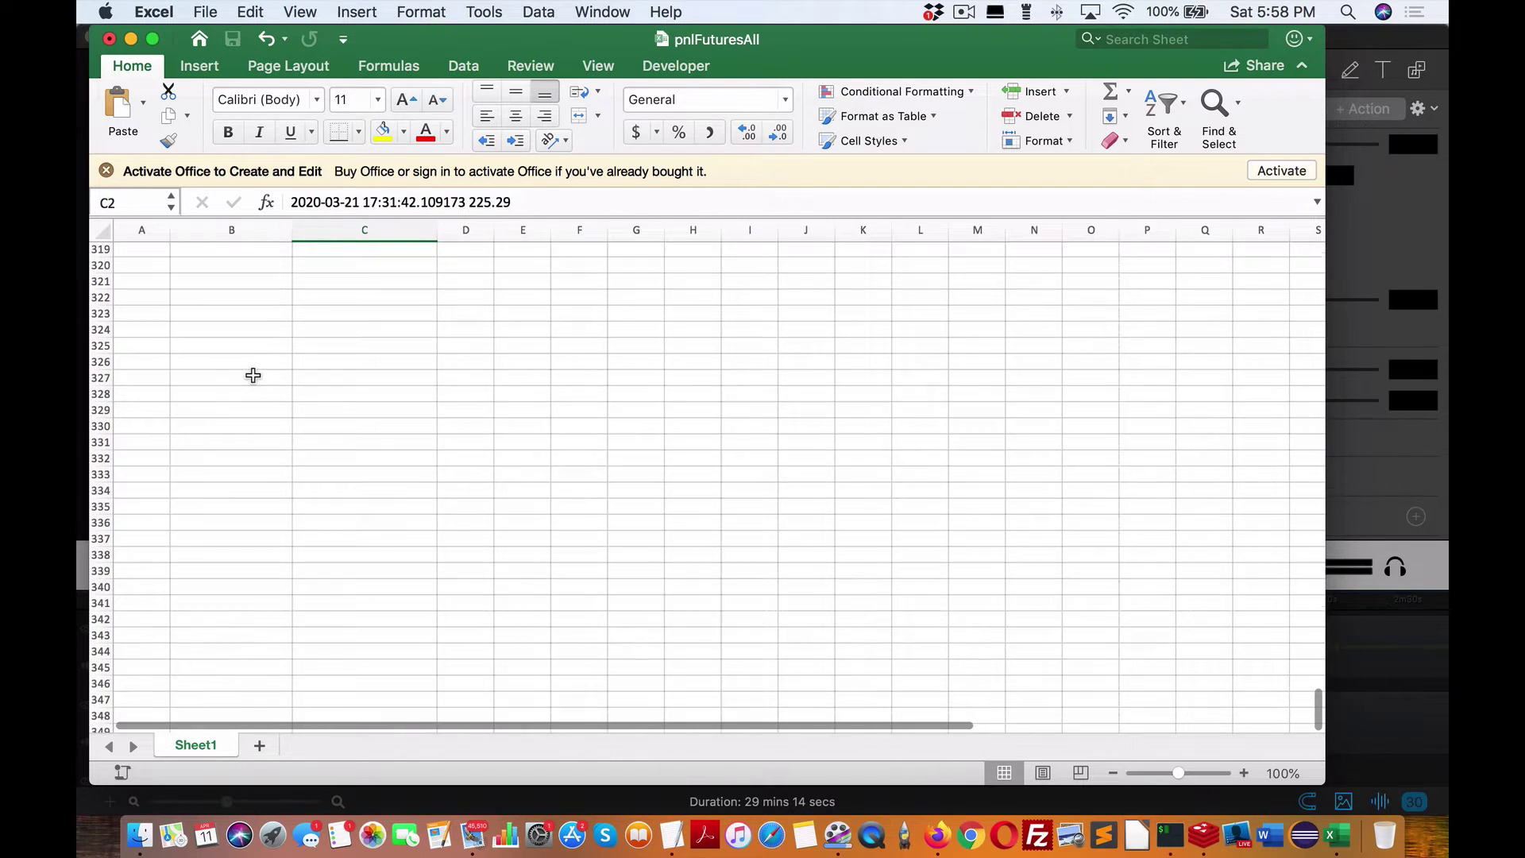
scroll(254, 355, up, 6)
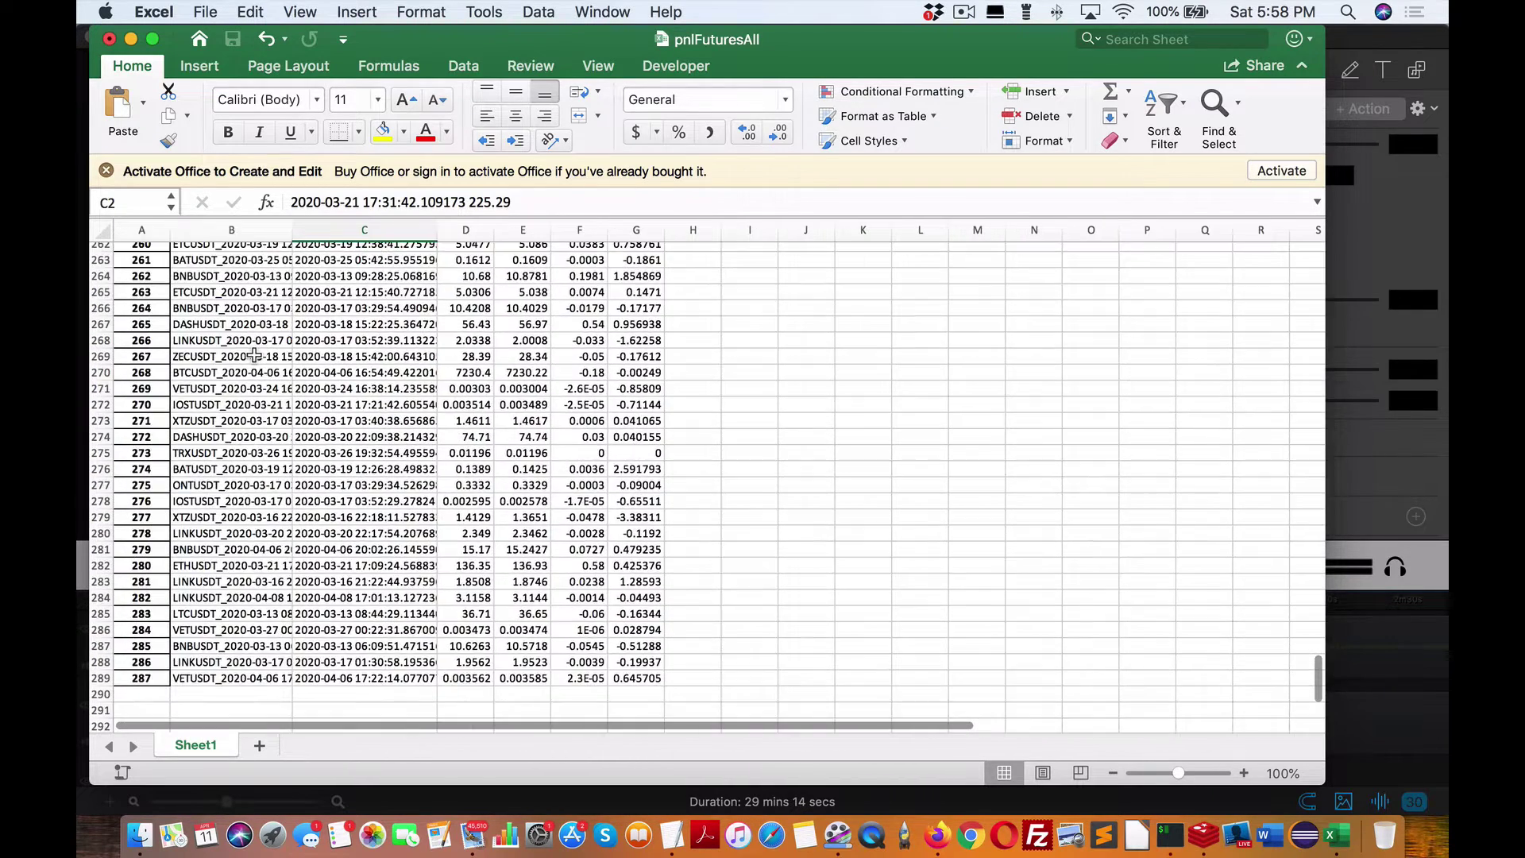
scroll(252, 365, down, 5)
scroll(253, 365, left, 1)
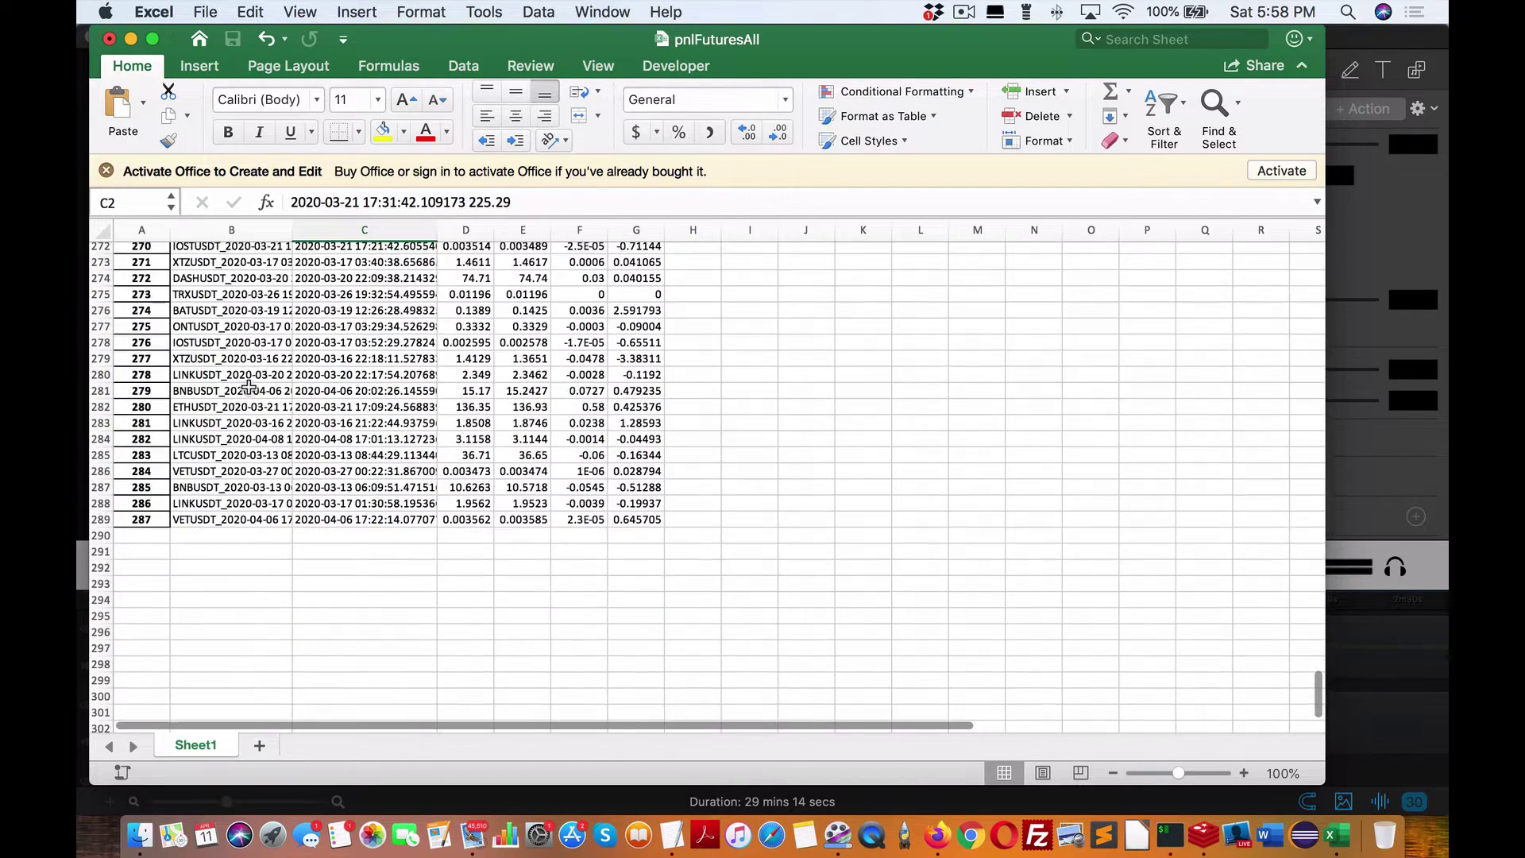
click(214, 520)
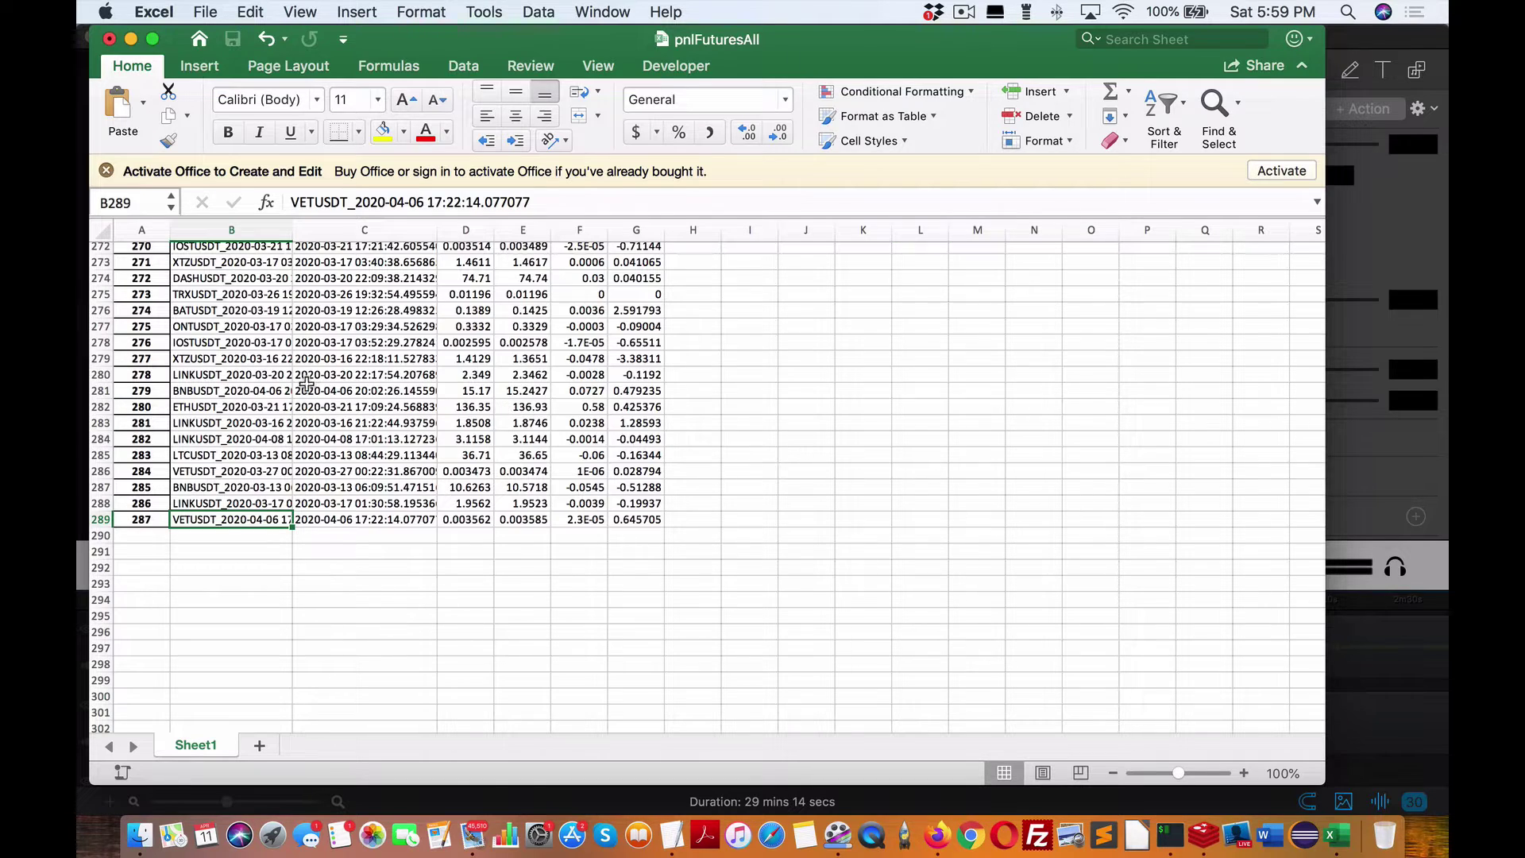
scroll(230, 488, up, 5)
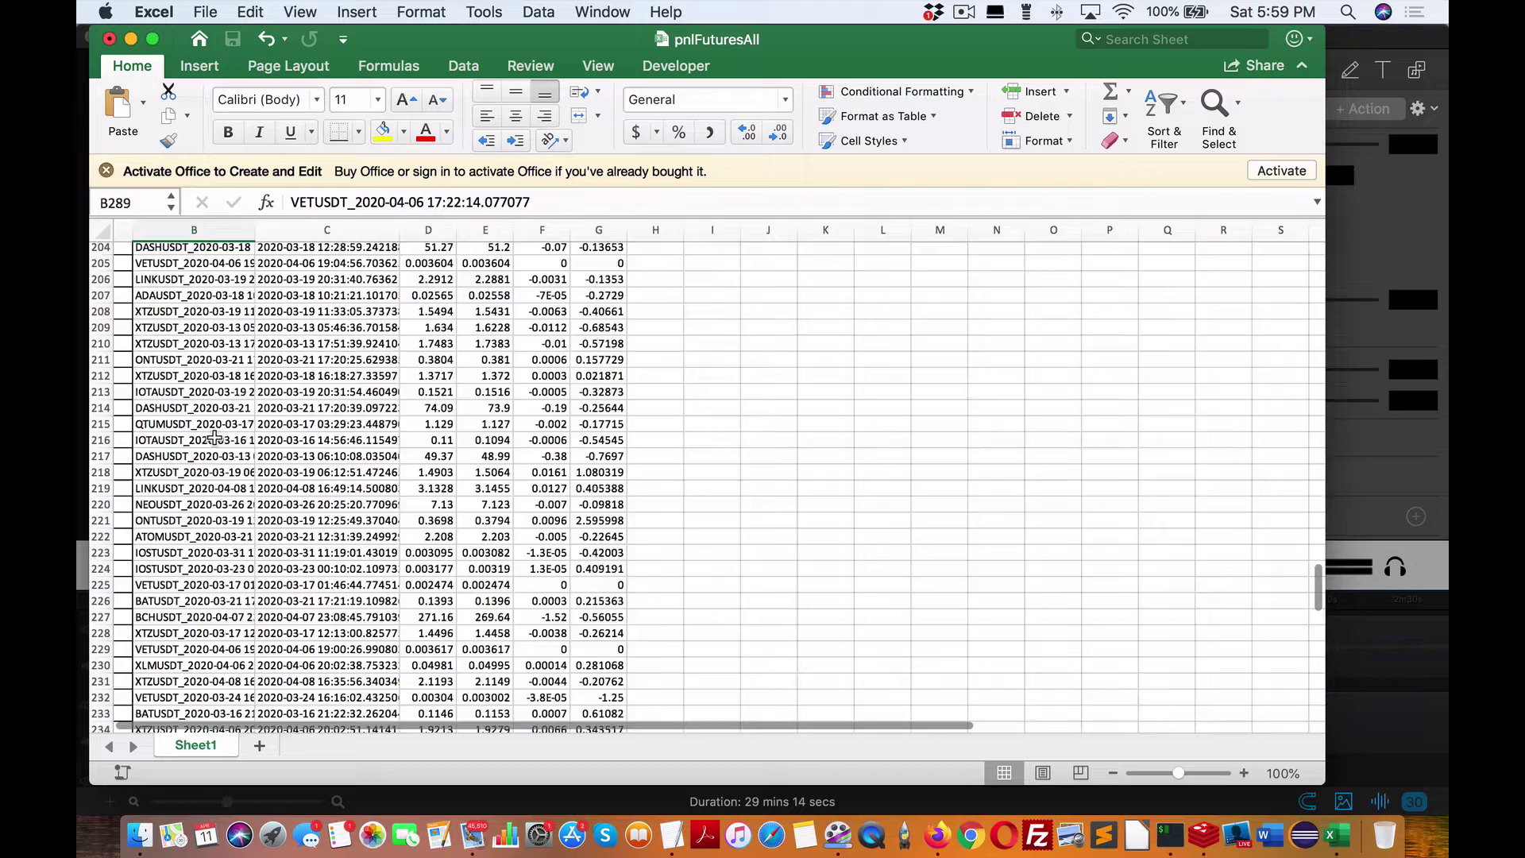
scroll(214, 437, down, 3)
scroll(214, 437, left, 1)
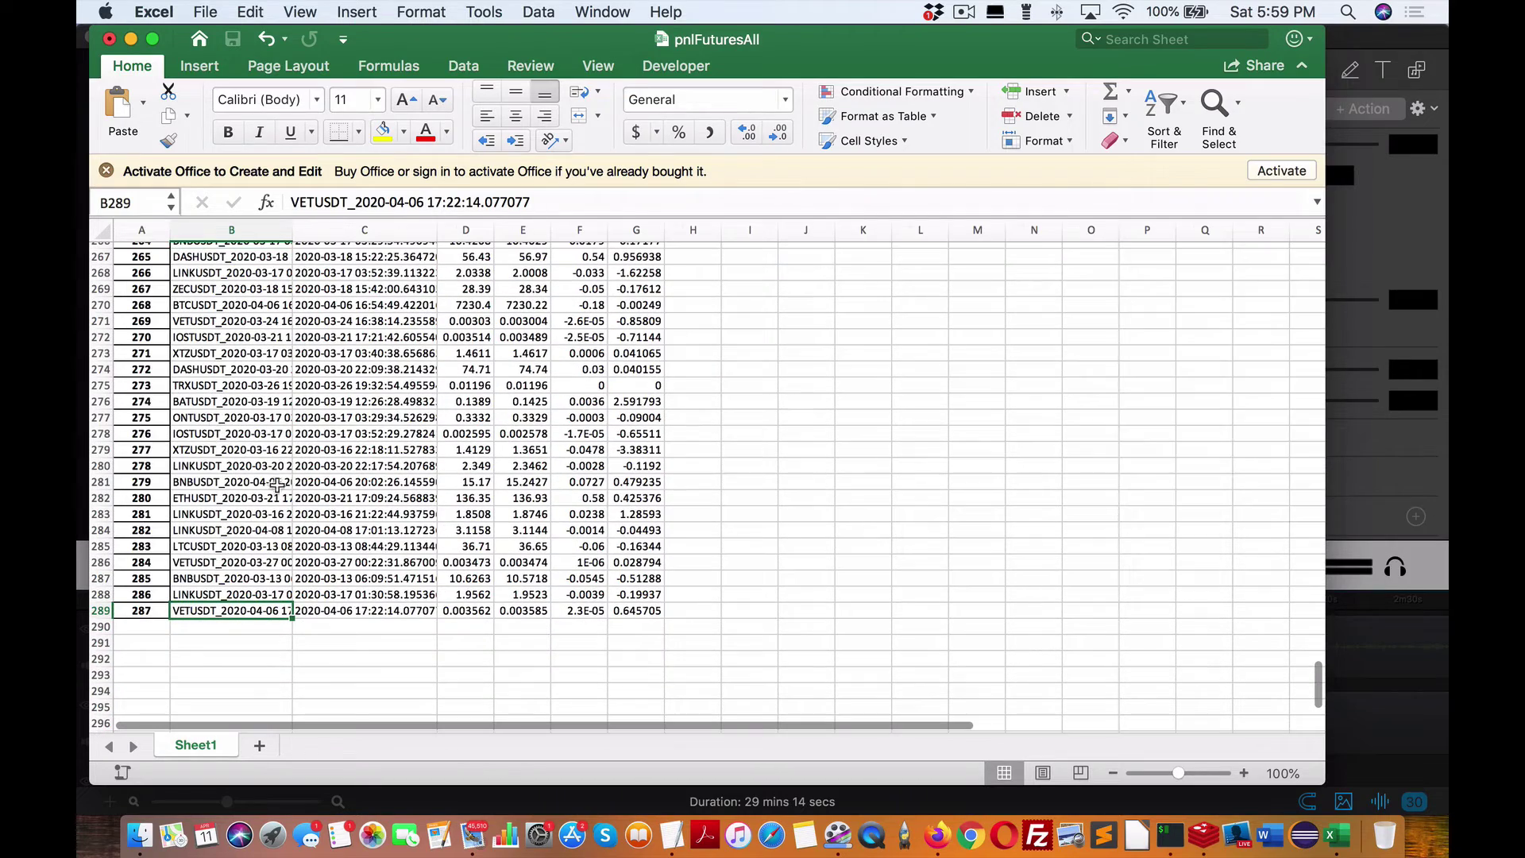
- Switch to iTerm2 and highlight the total ROC value in the script's results summary
click(1170, 834)
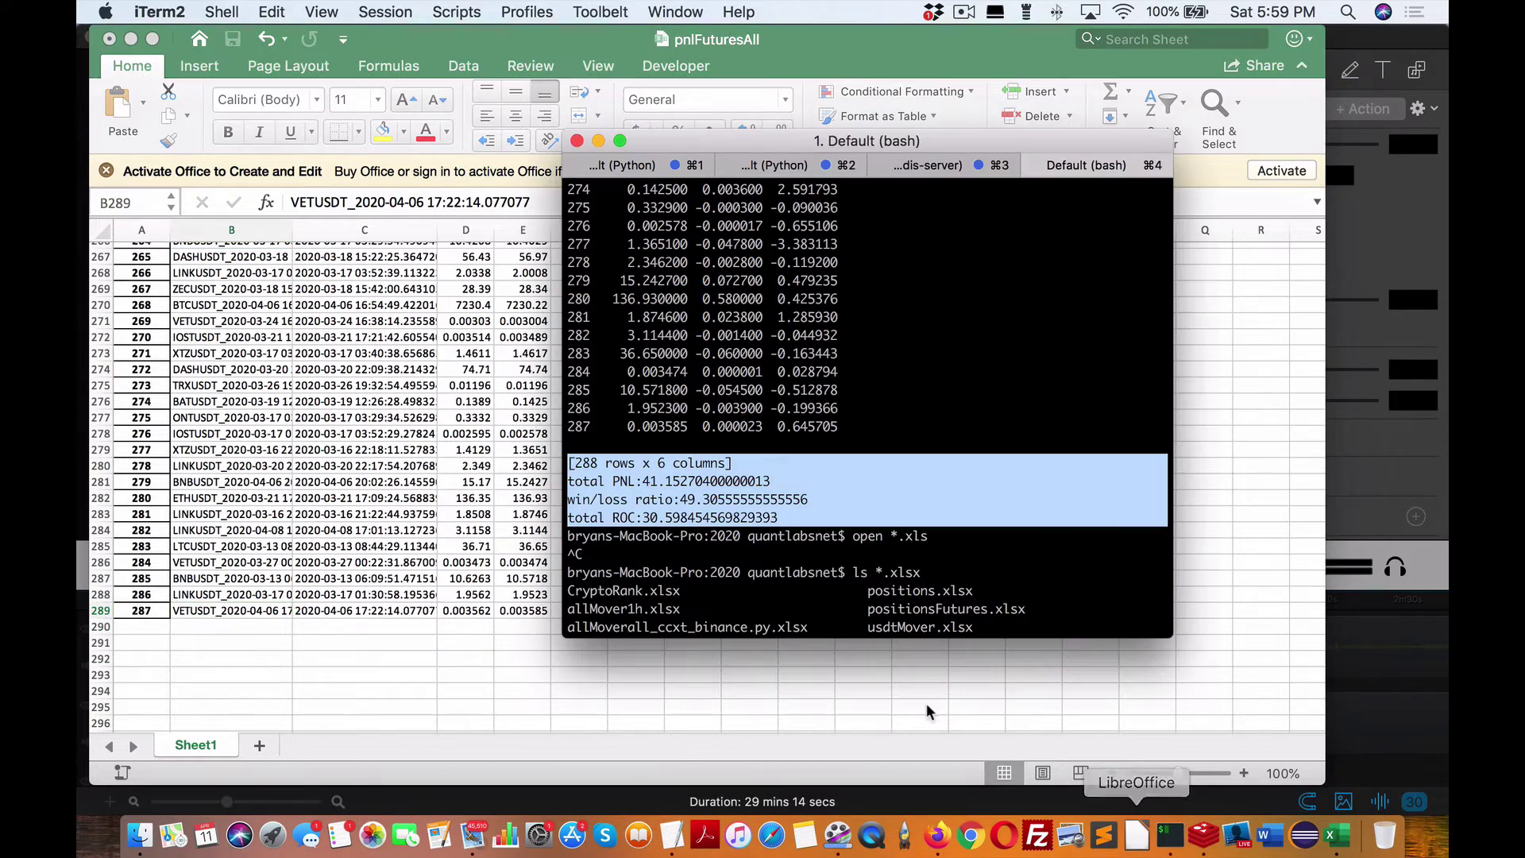
click(644, 524)
double_click(645, 518)
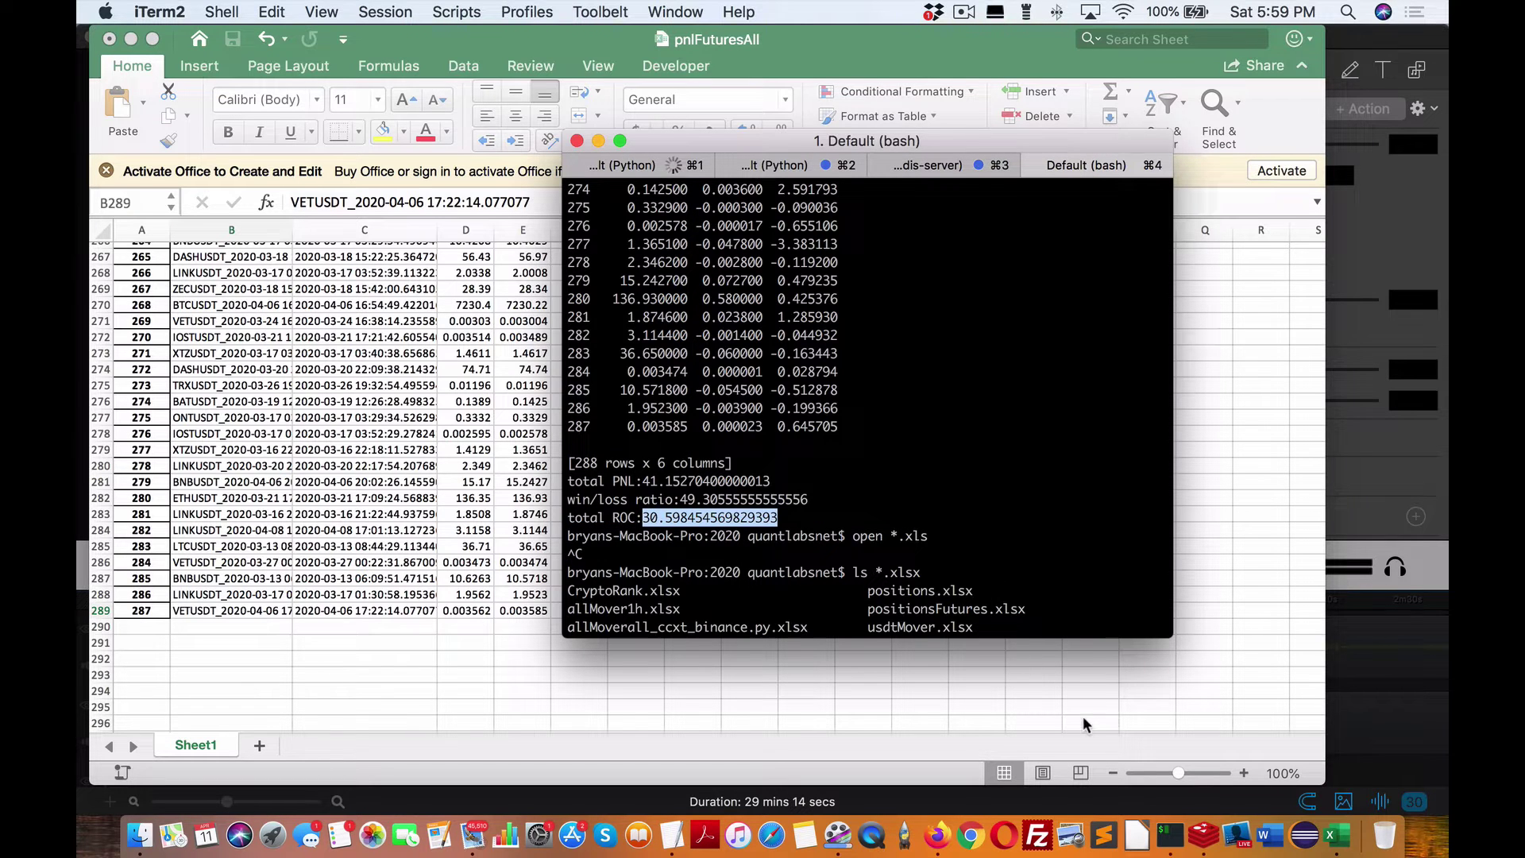
- Switch to Firefox and review the BTCUSD performance report's past 5 days, 1-year chart and price performance on Barchart
click(938, 834)
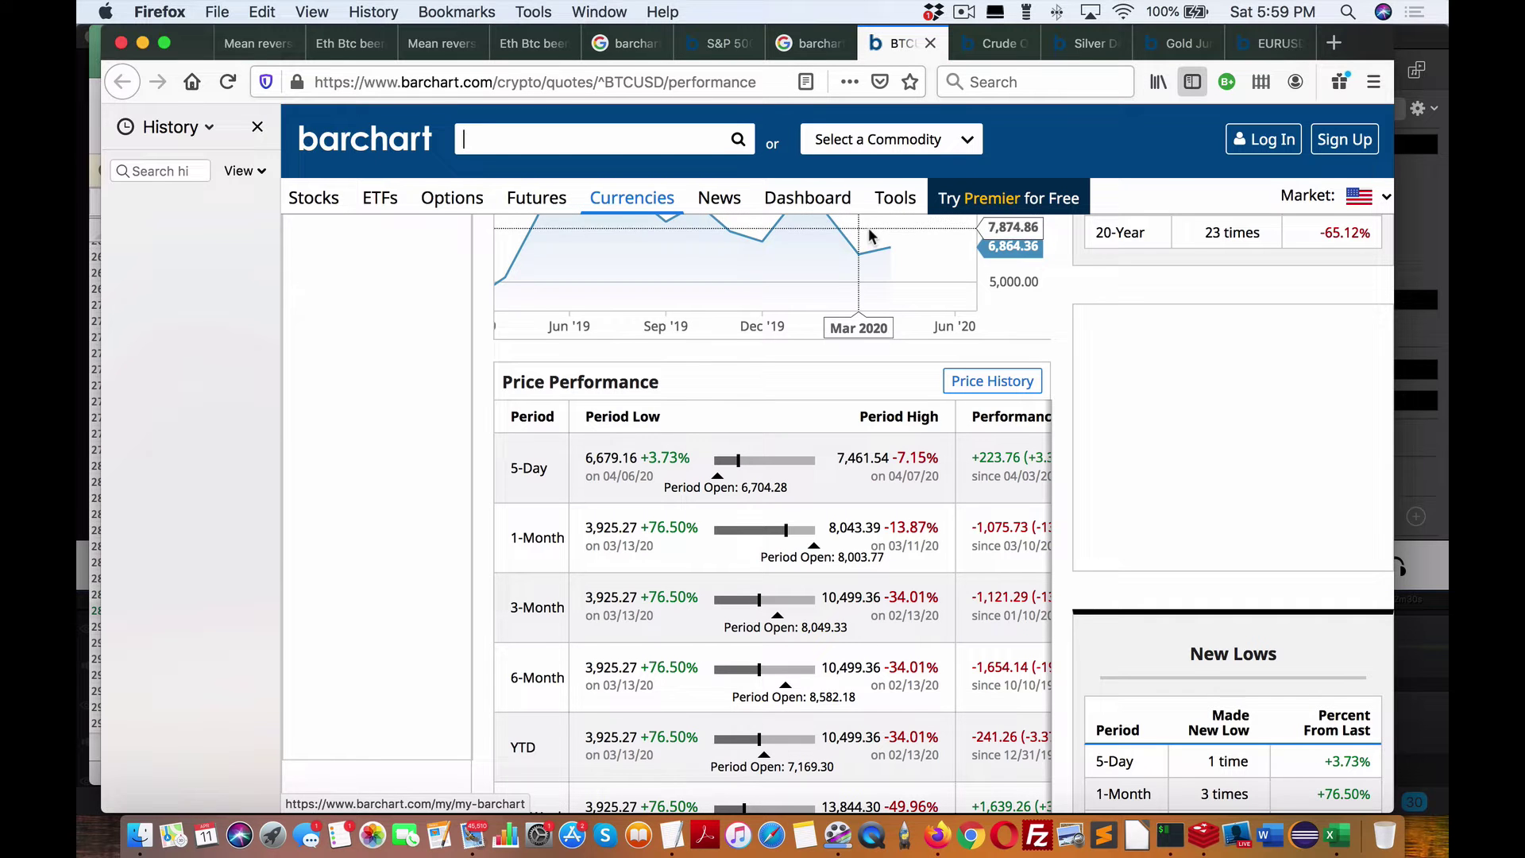
scroll(752, 375, up, 5)
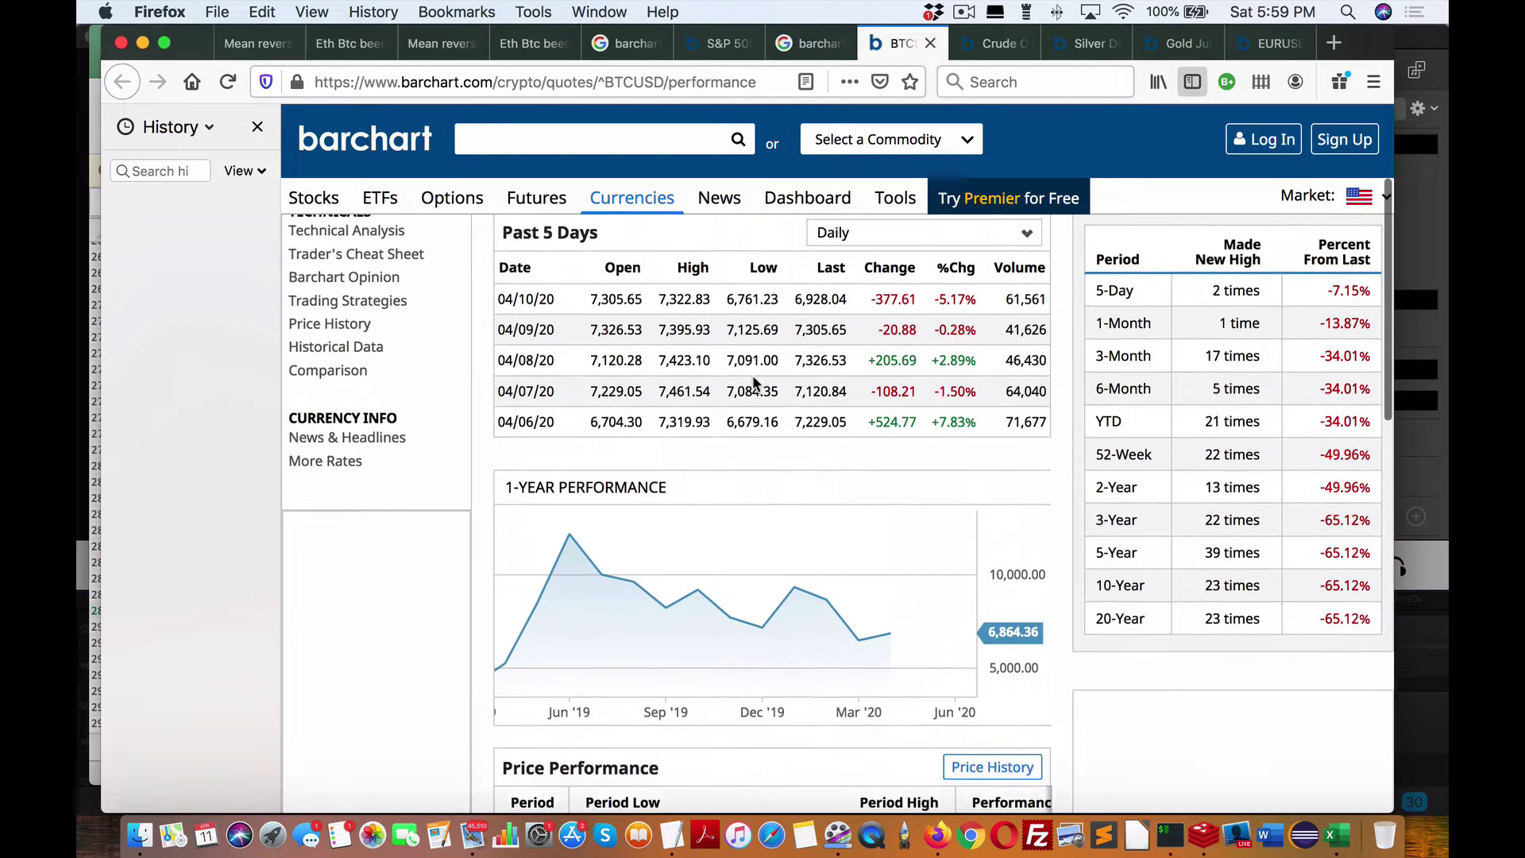
scroll(752, 365, down, 3)
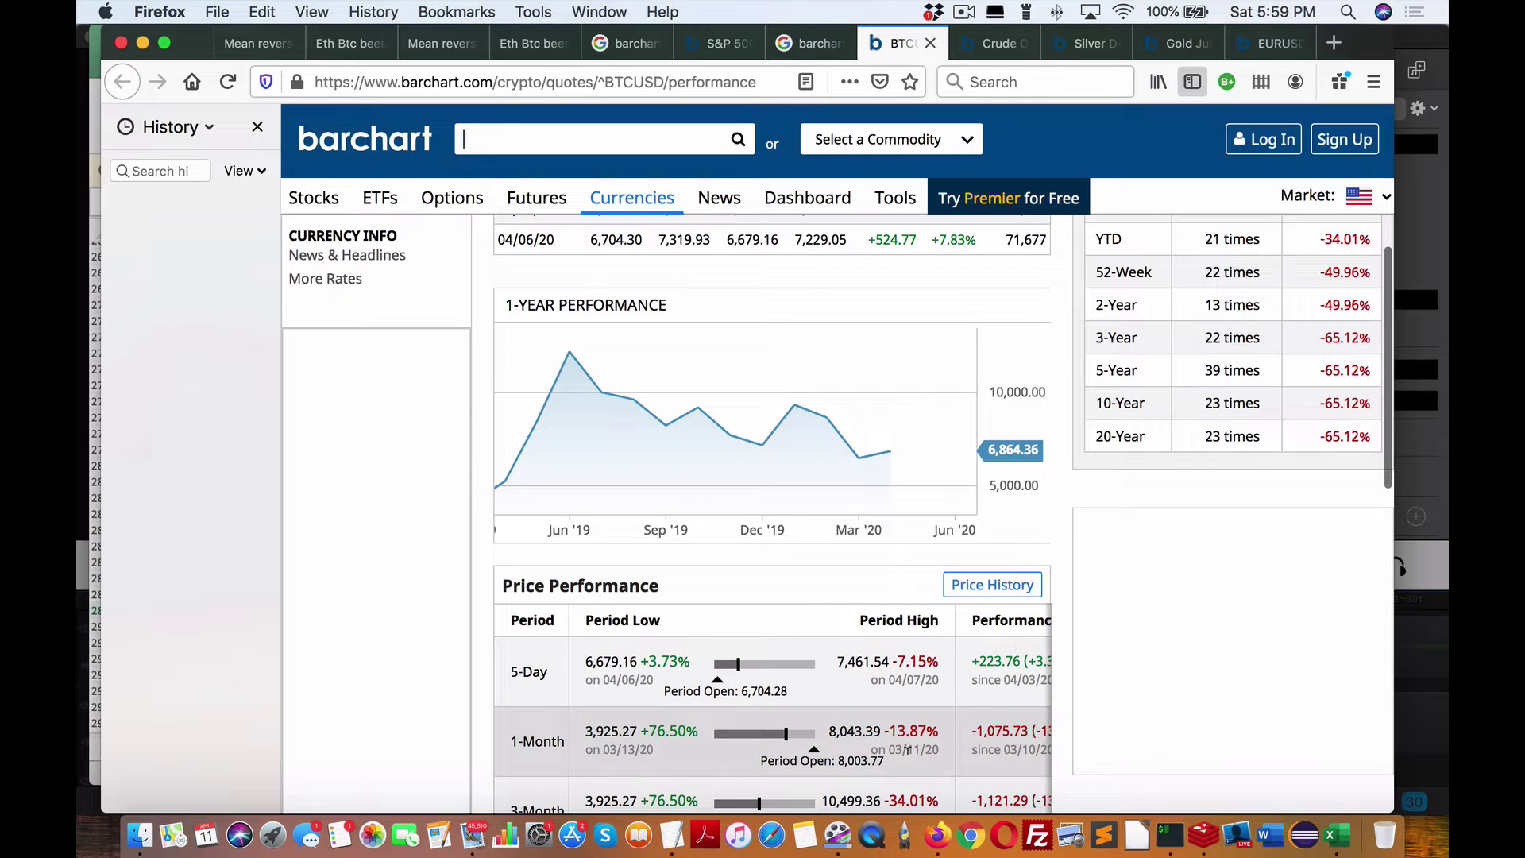
scroll(907, 749, up, 5)
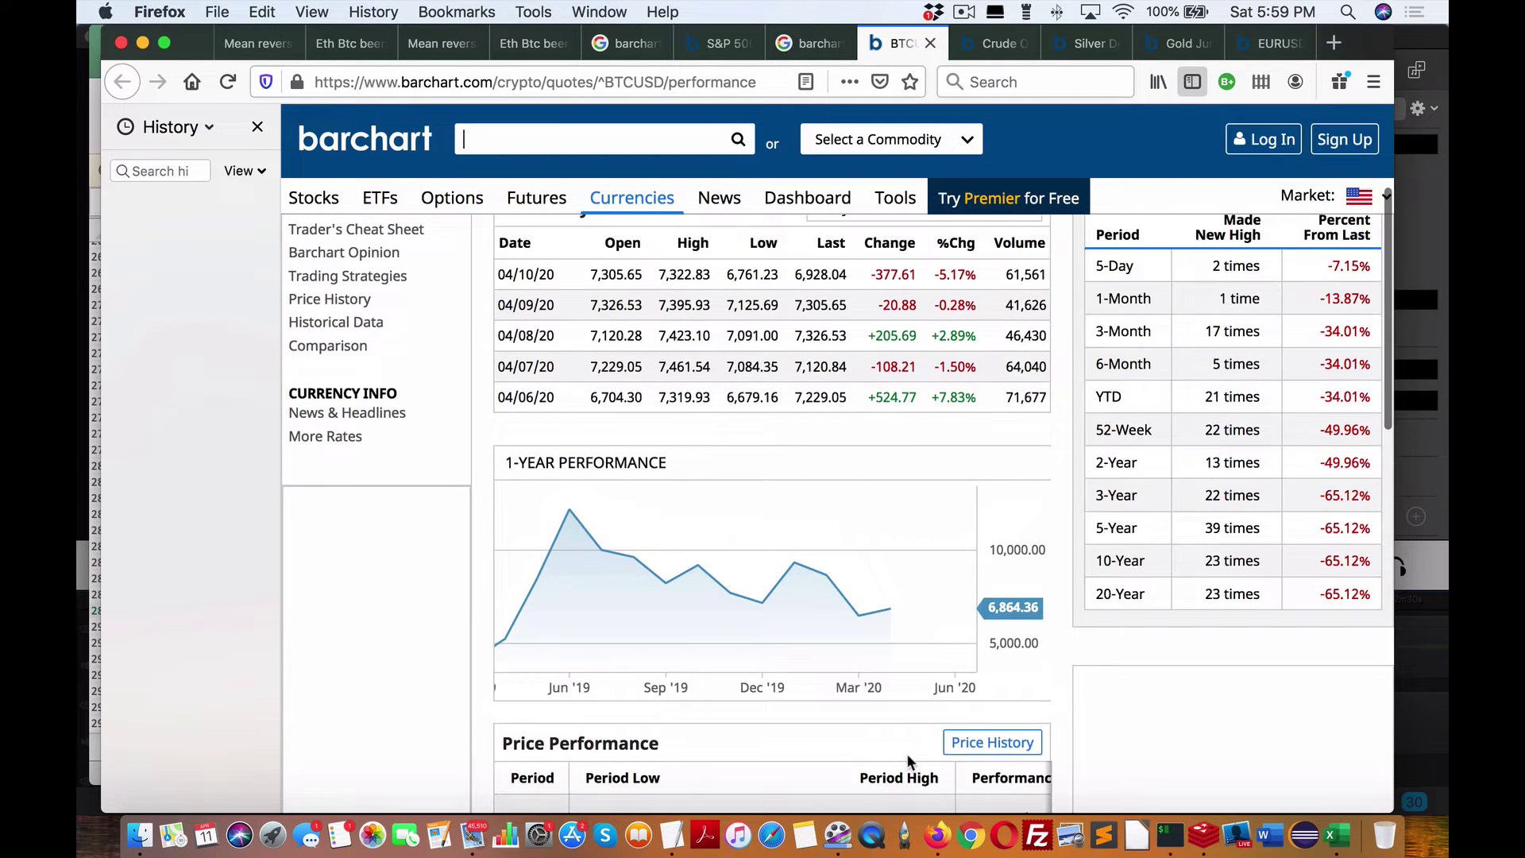
scroll(907, 756, down, 6)
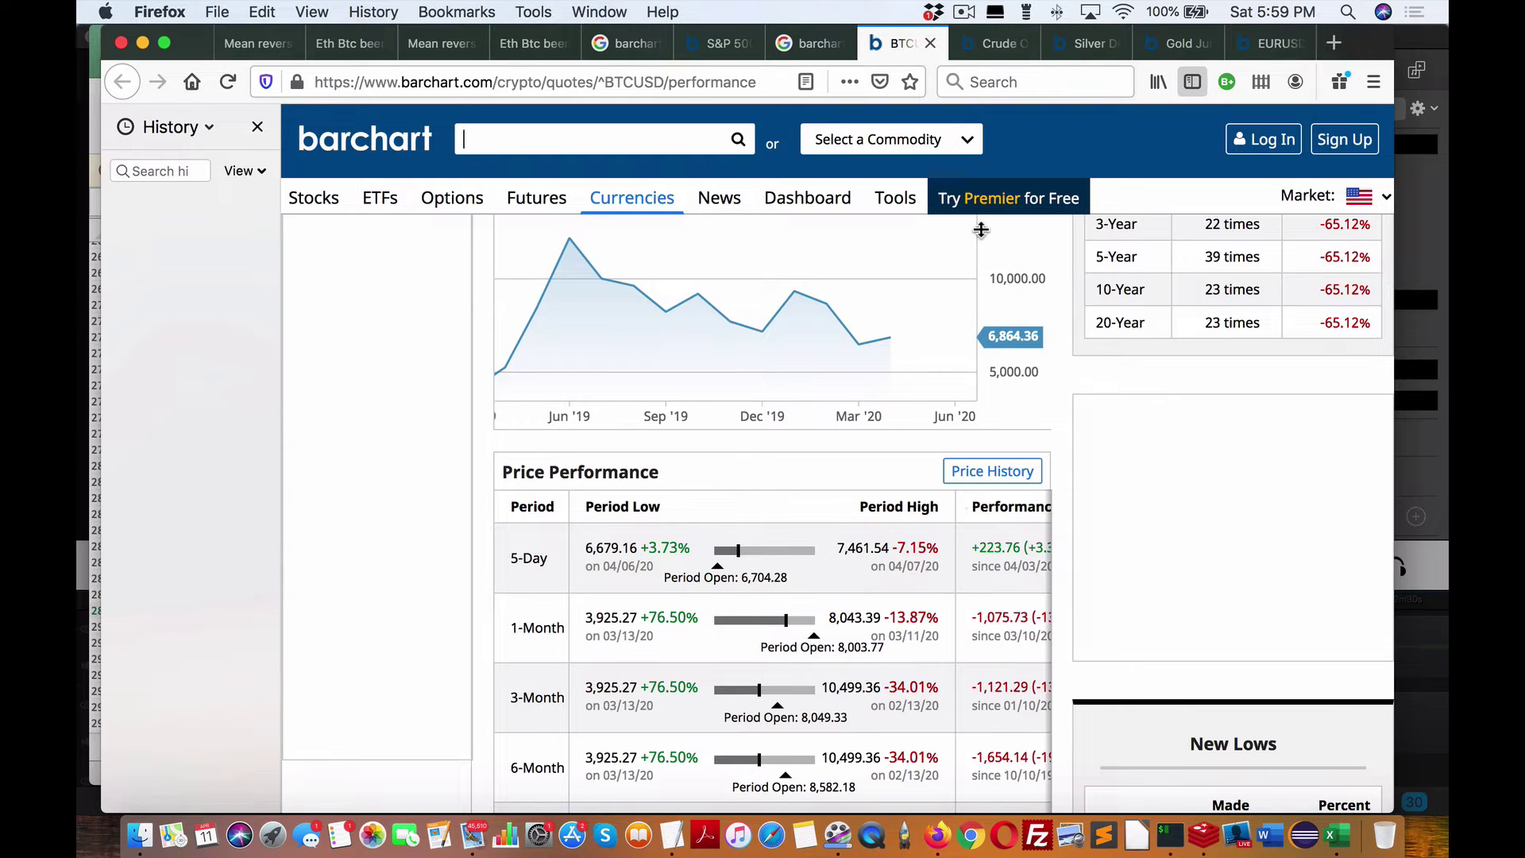
- Open the Crude Oil WTI May '20 performance report and review its daily prices, 1-year chart and price performance
click(997, 50)
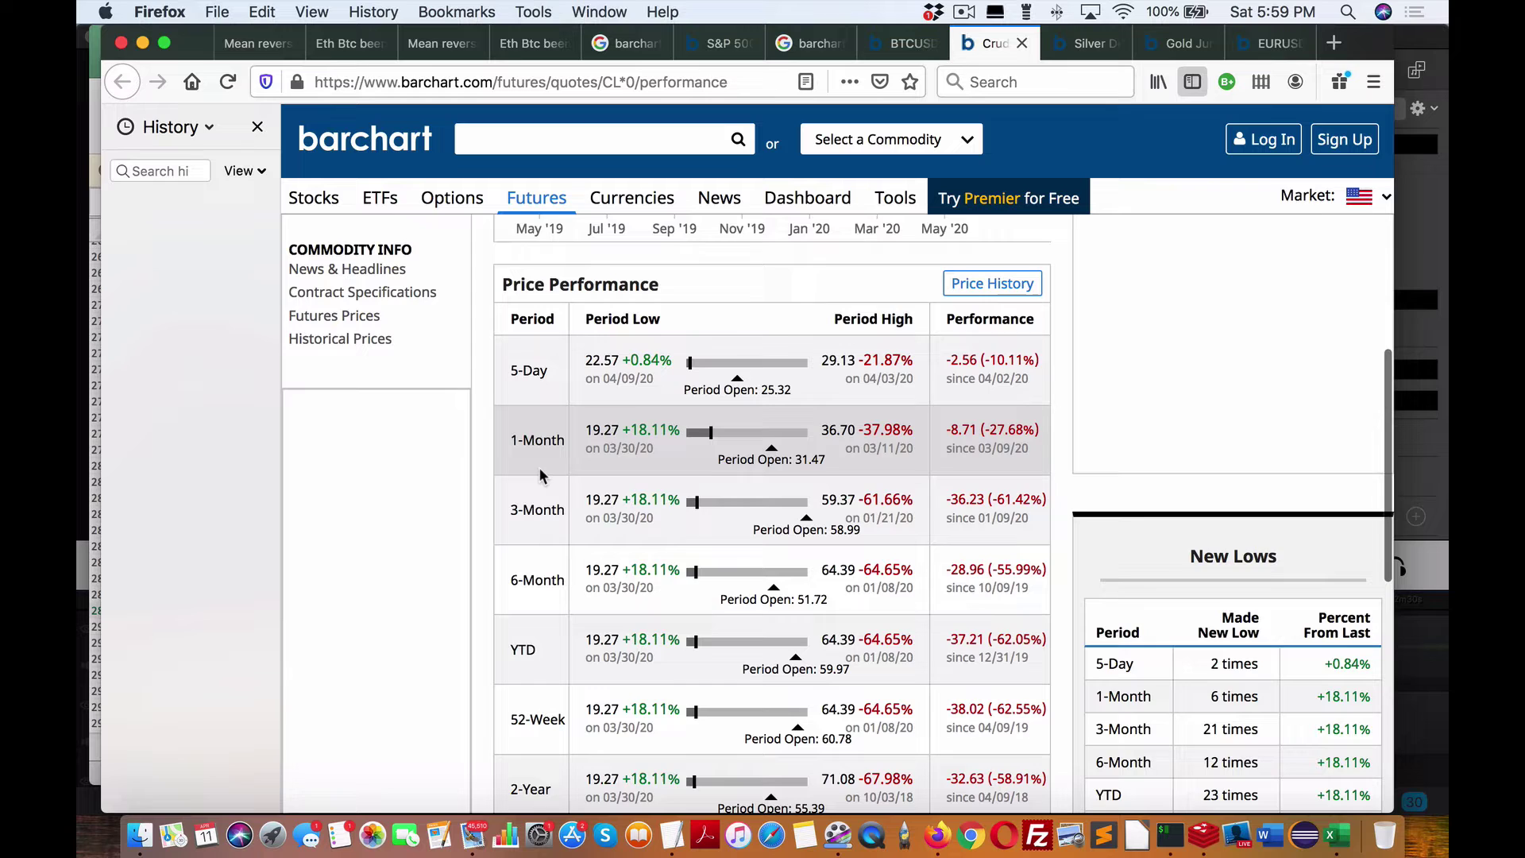
scroll(539, 475, up, 2)
scroll(538, 467, up, 10)
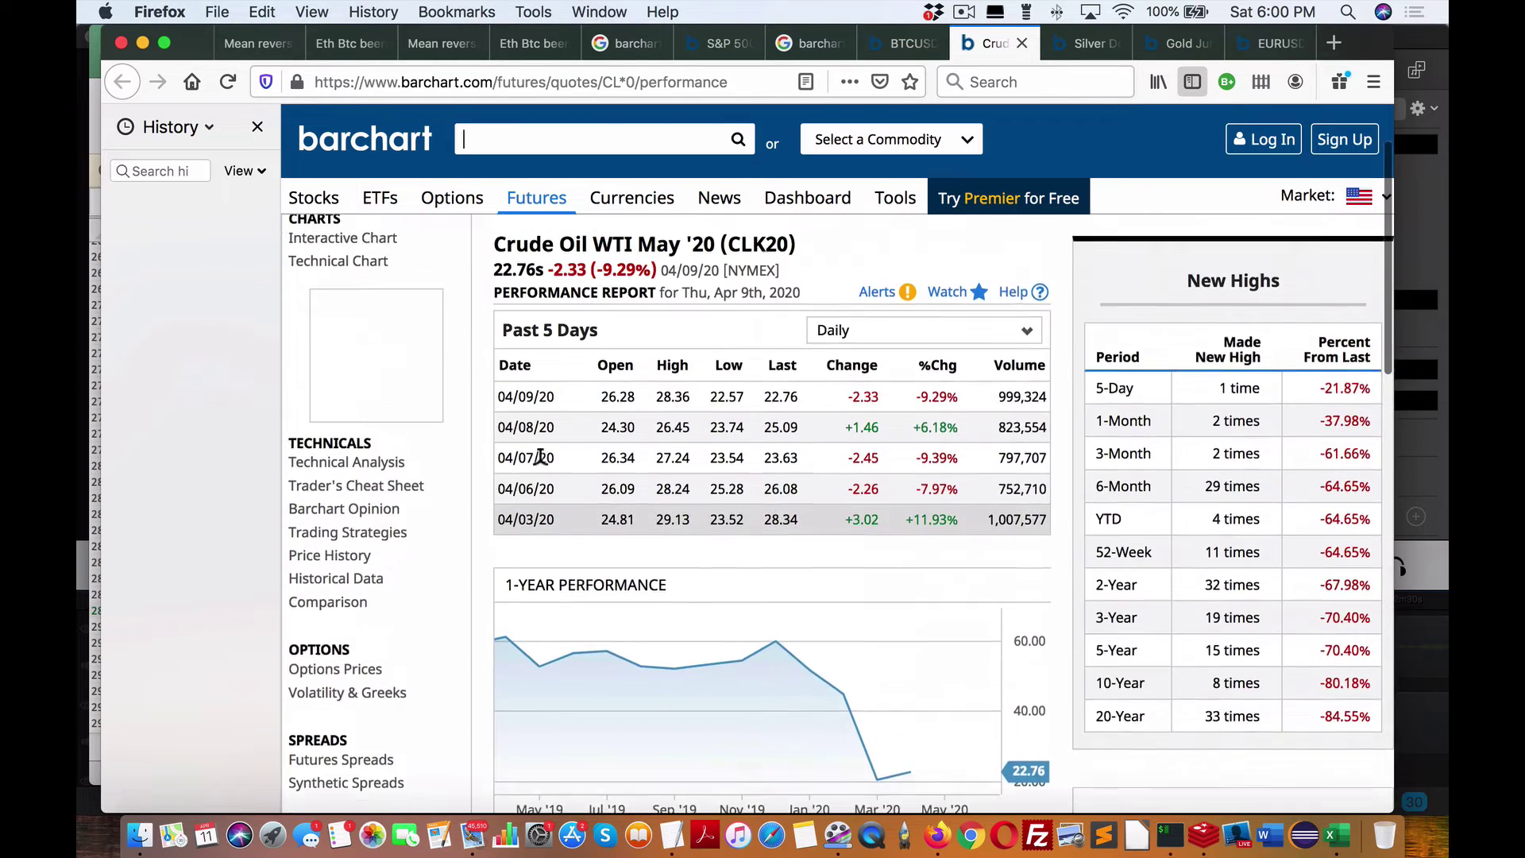
scroll(542, 475, down, 5)
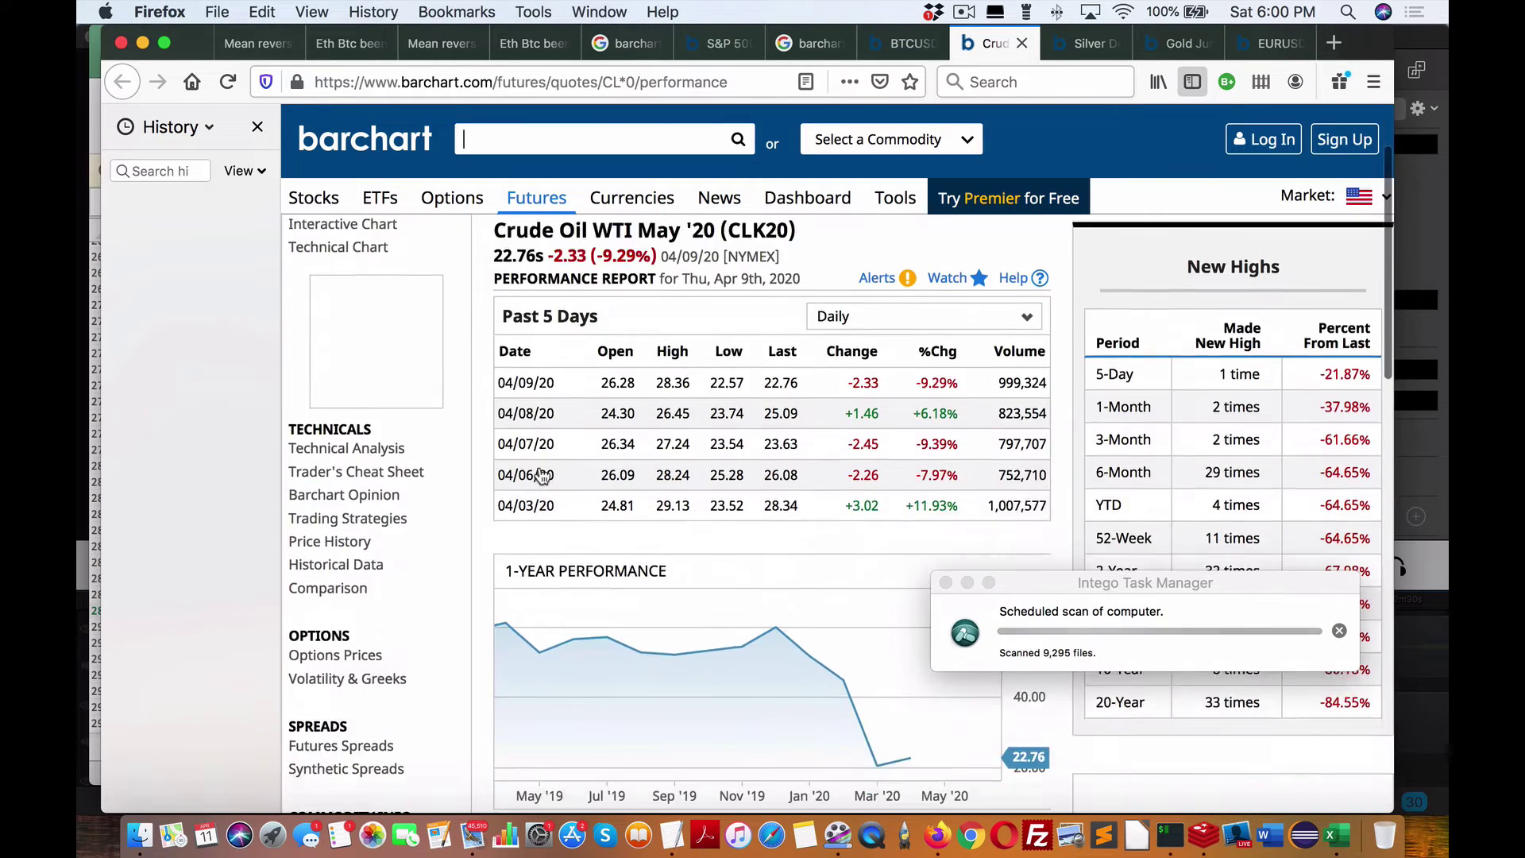
scroll(540, 475, down, 4)
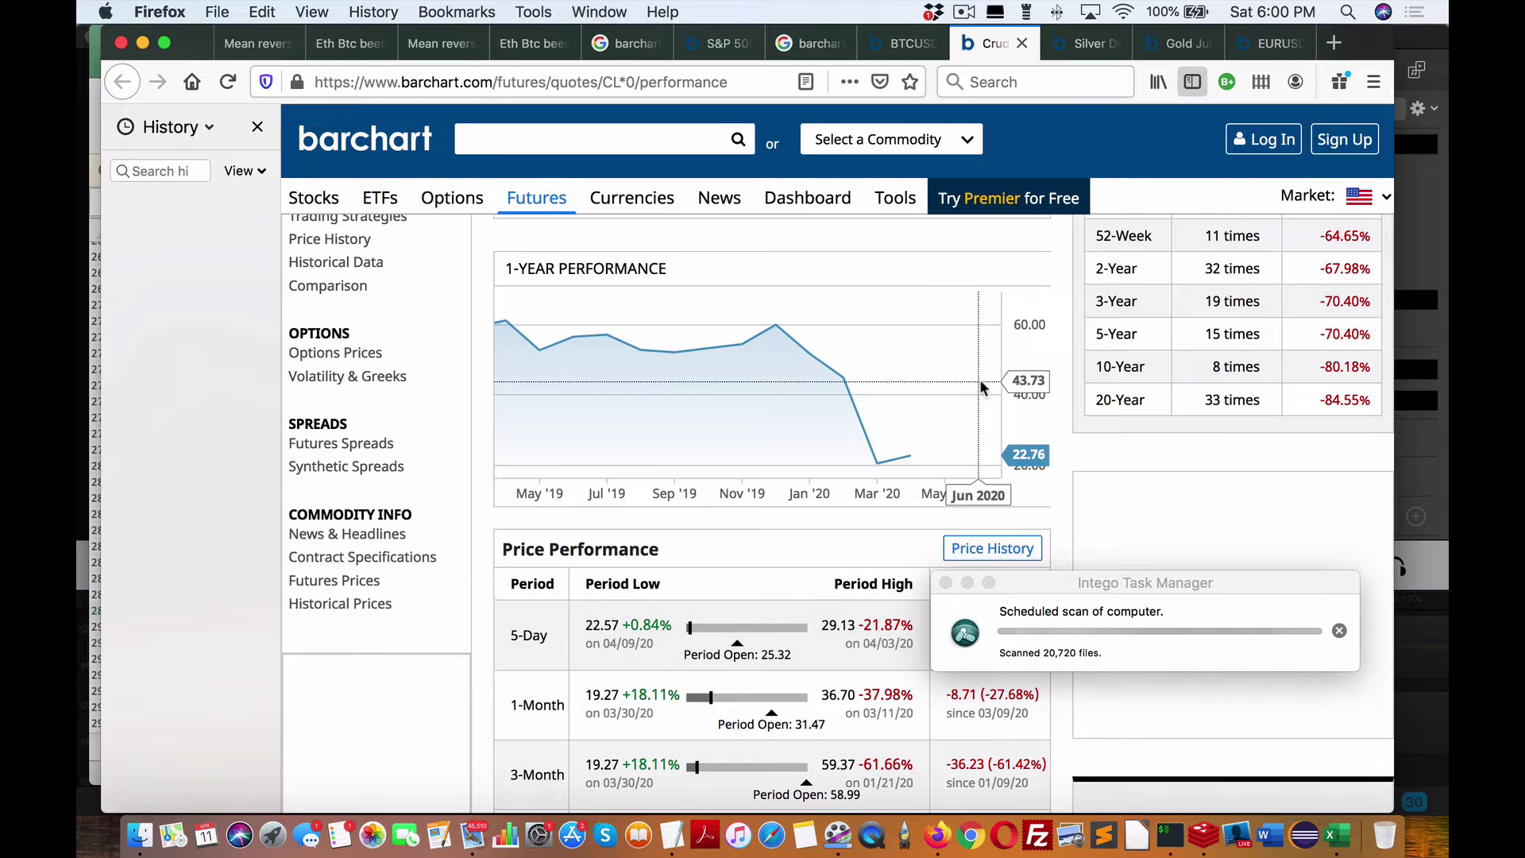
- Open the Silver Dec '20 performance report and review its 1-year chart and past 5 days of prices
click(1086, 44)
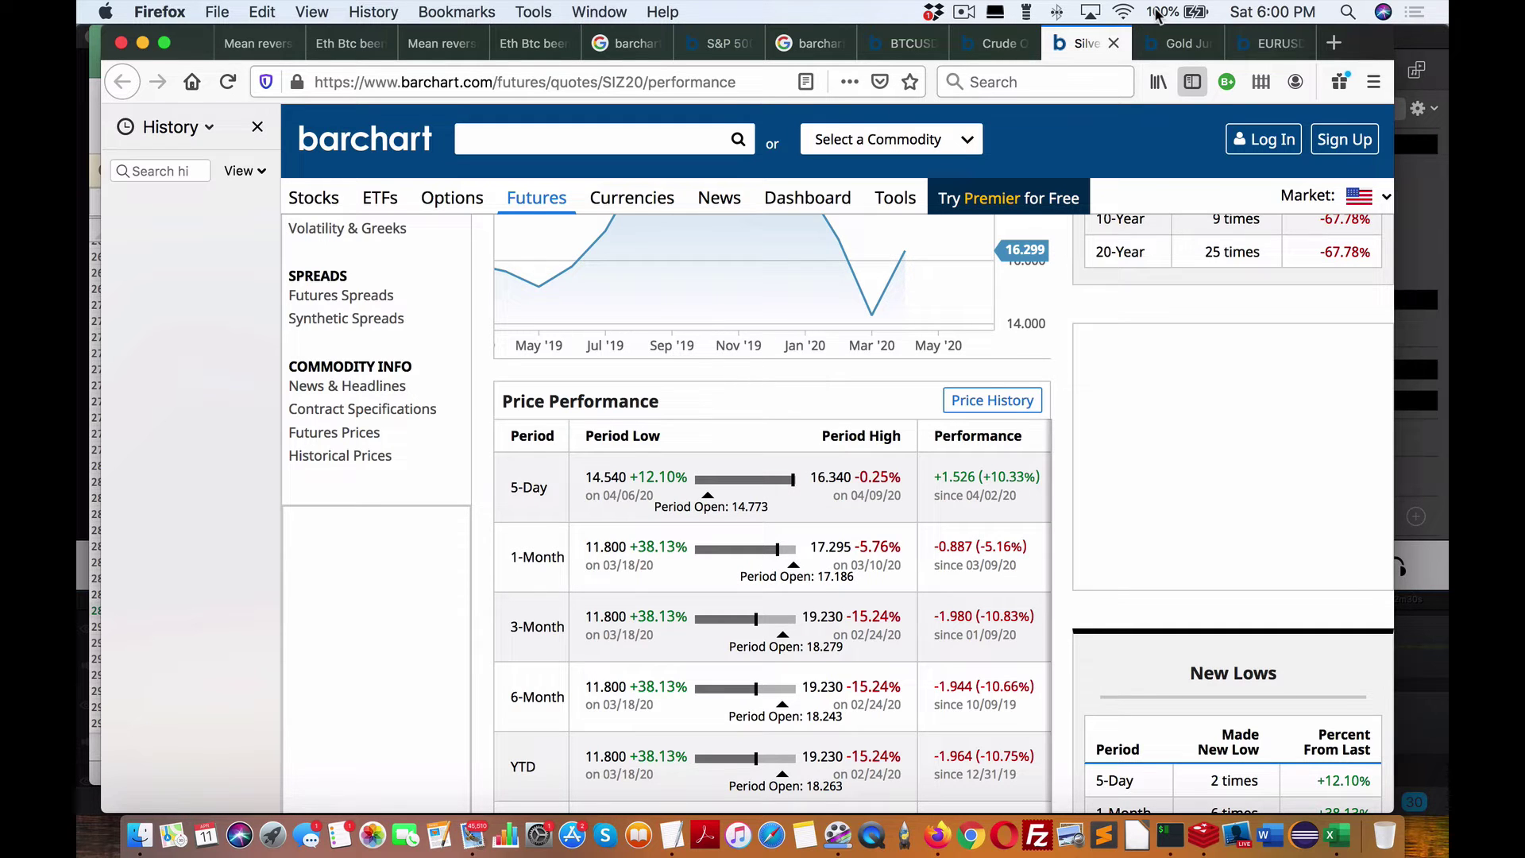
scroll(966, 387, up, 5)
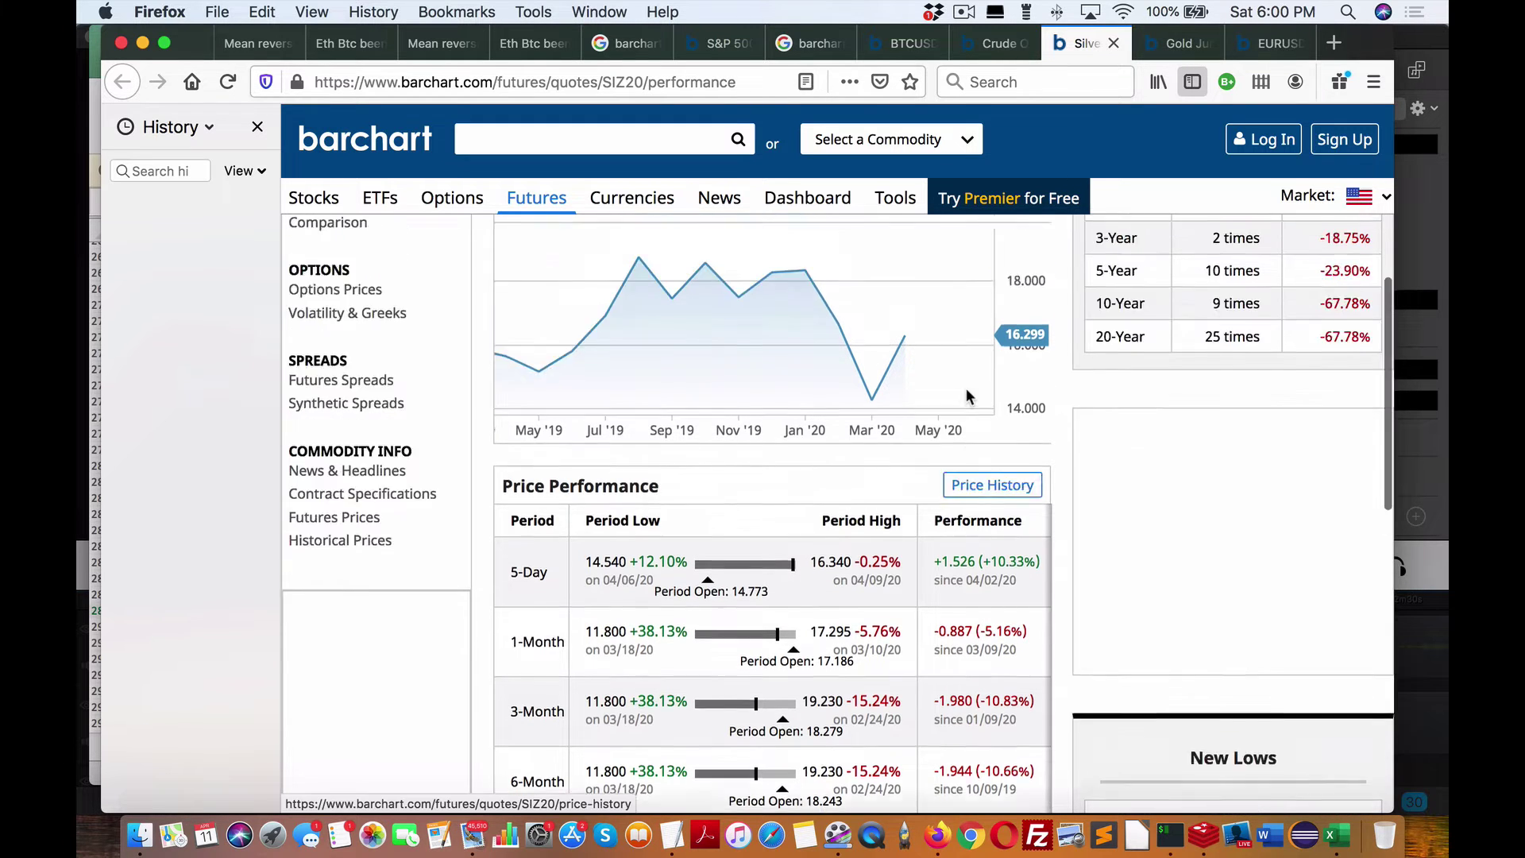
scroll(965, 387, up, 4)
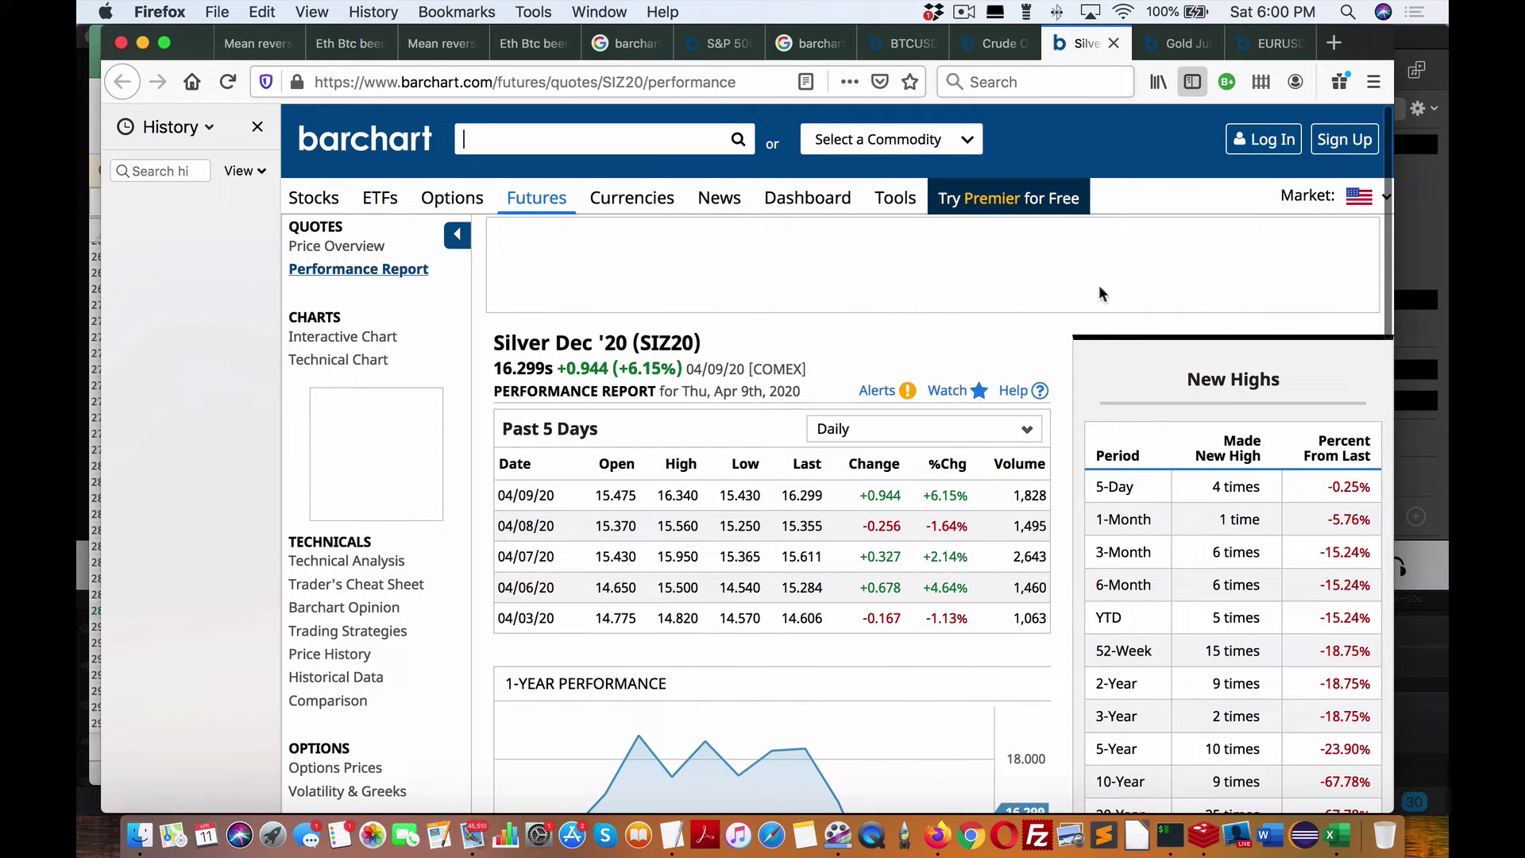
- Open the Gold futures performance report and review its past 5 days of prices and 1-year chart
click(1180, 42)
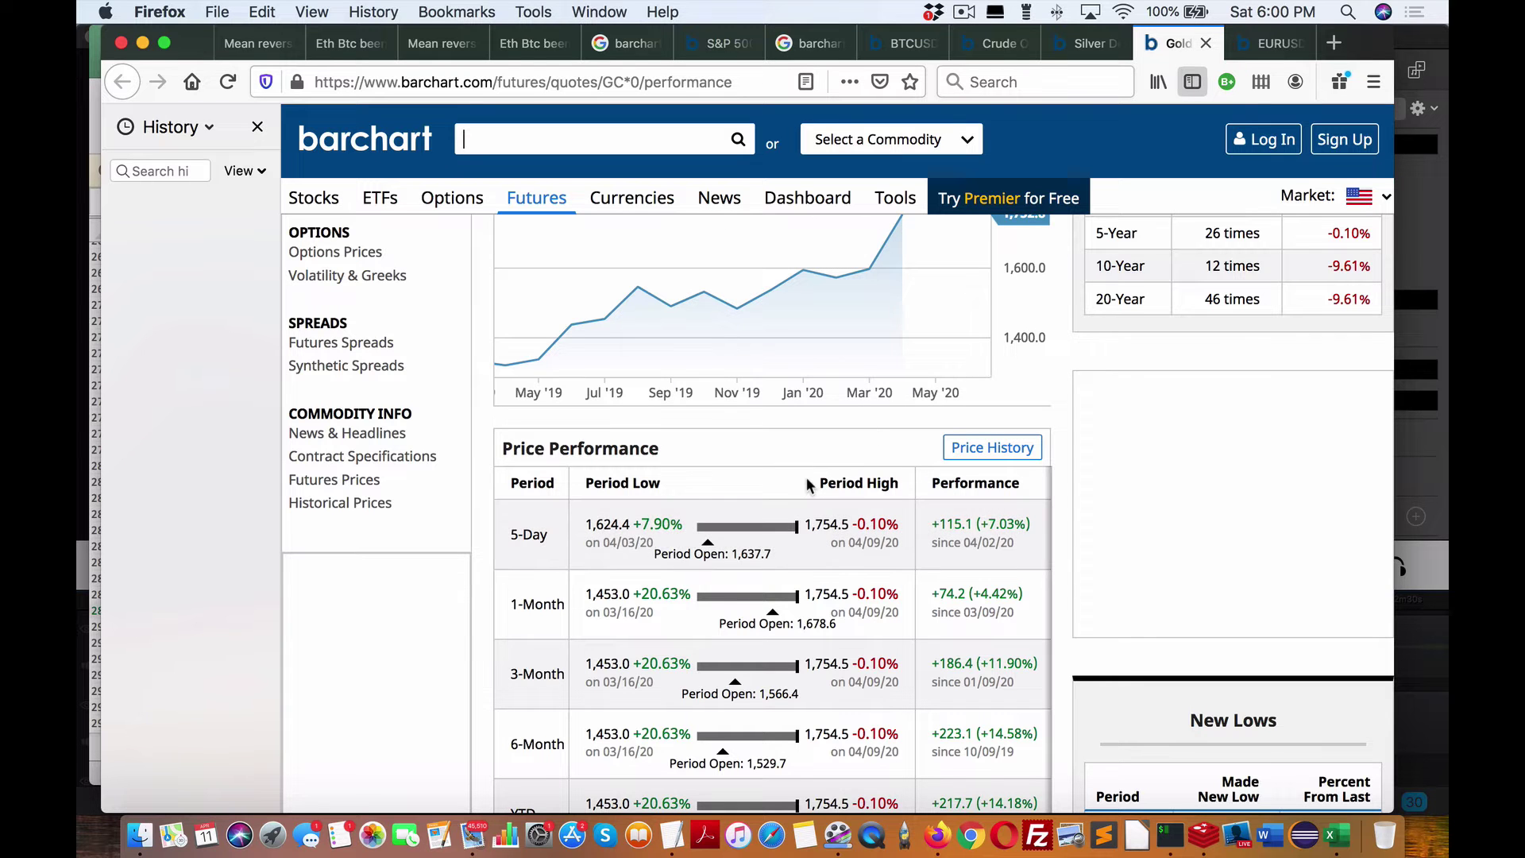
scroll(806, 483, up, 6)
scroll(806, 475, down, 1)
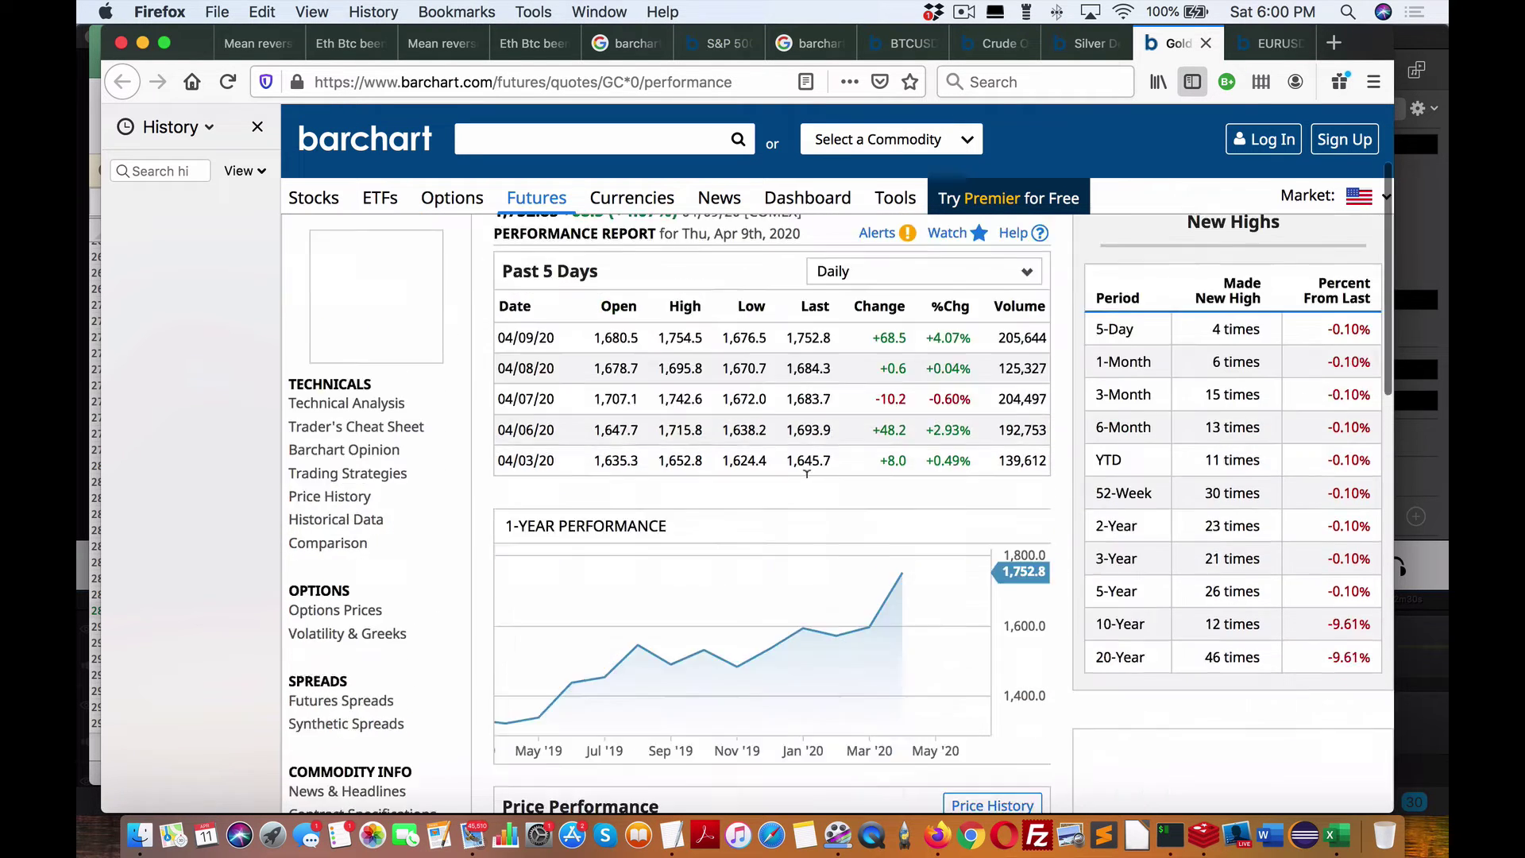
- Review gold's price performance by period, and open the Euro Fx/U.S. Dollar page to review its quote overview and price performance
scroll(807, 474, down, 7)
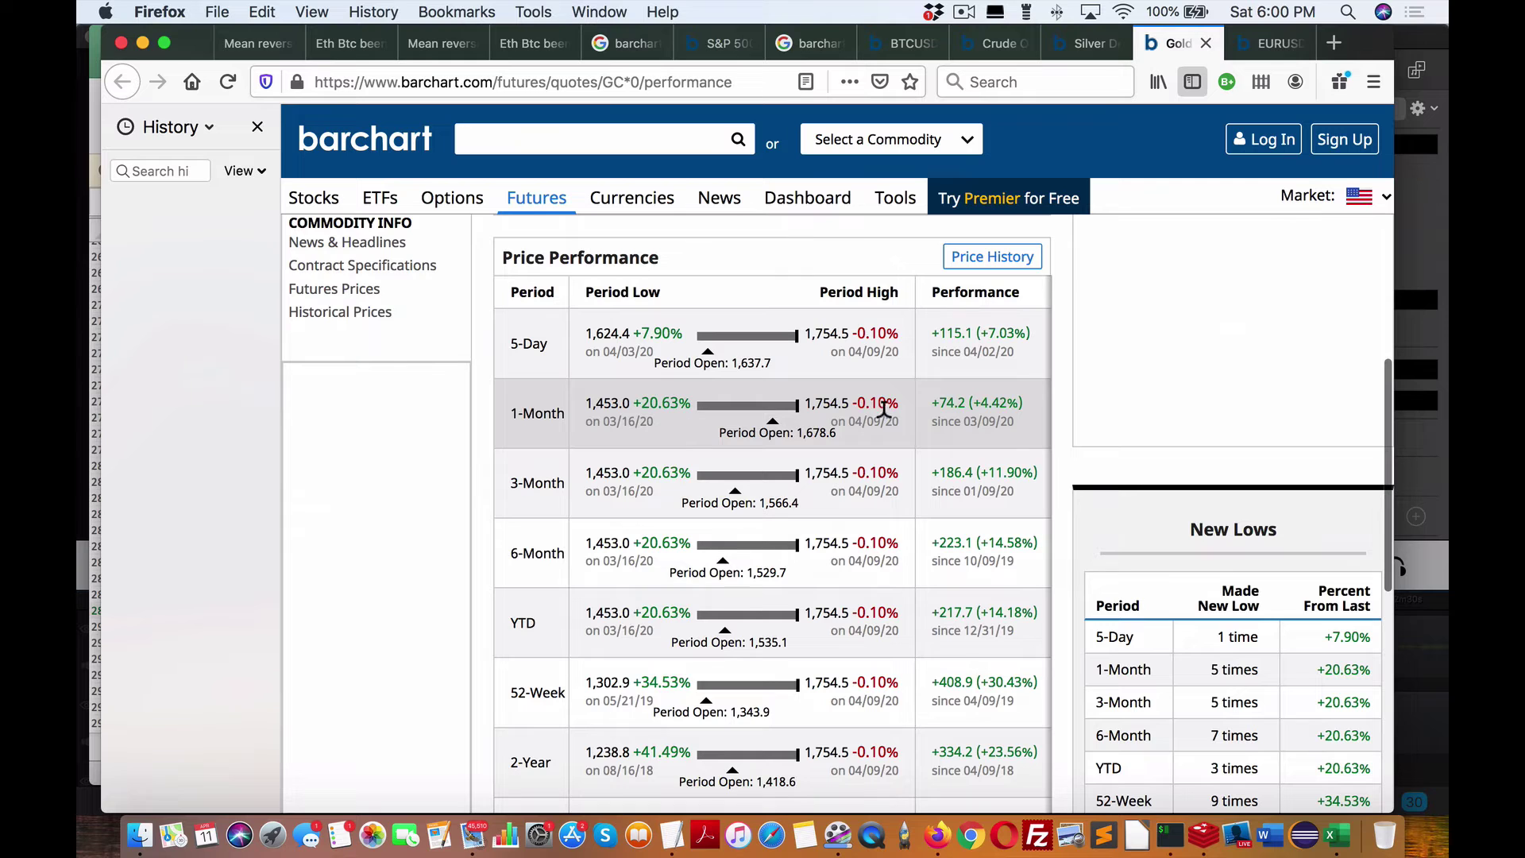
click(1258, 48)
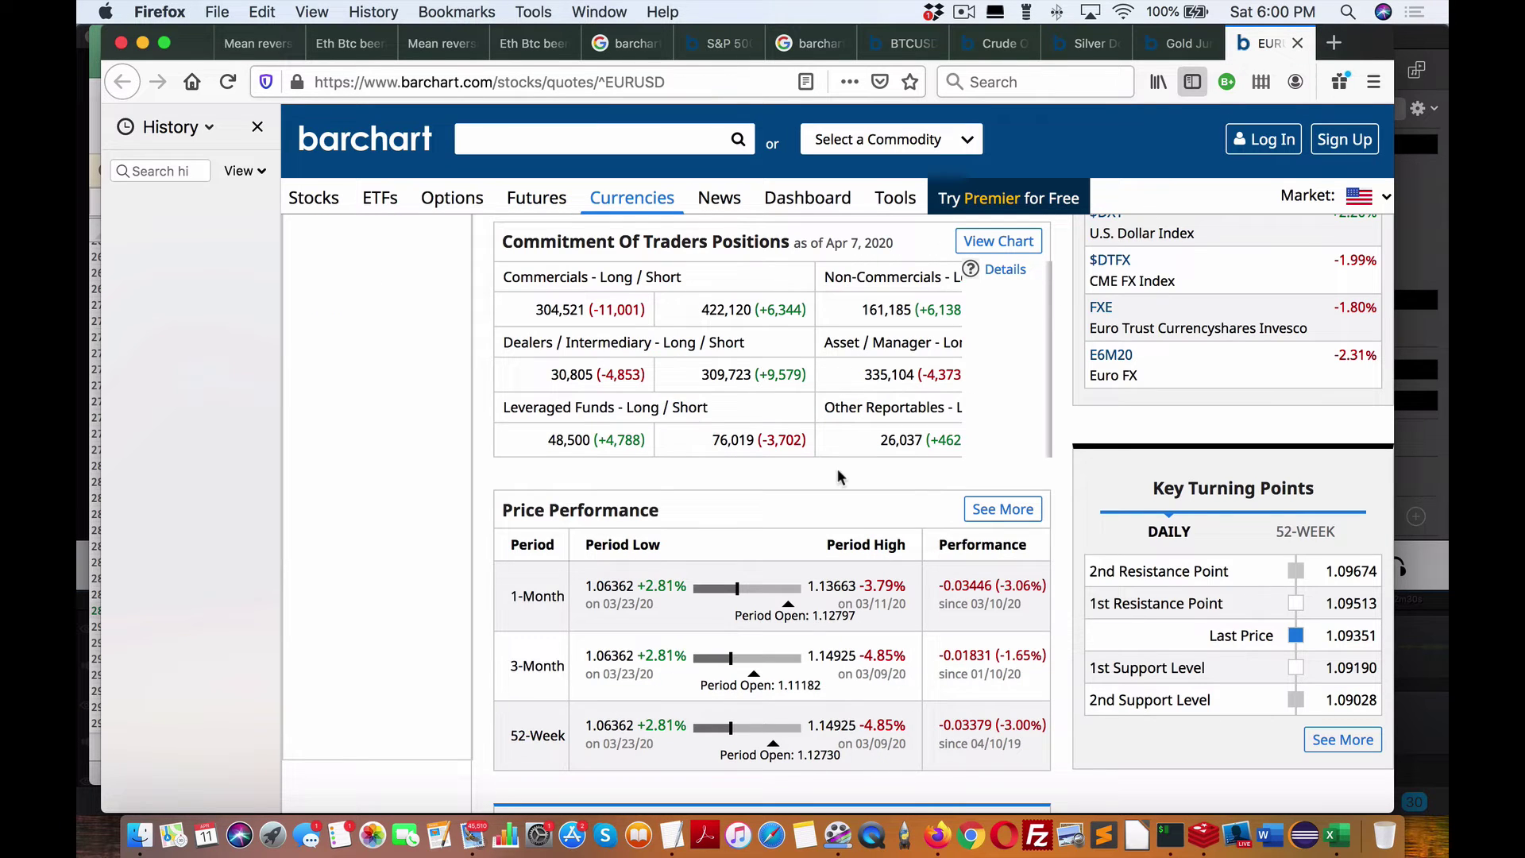
scroll(693, 498, up, 10)
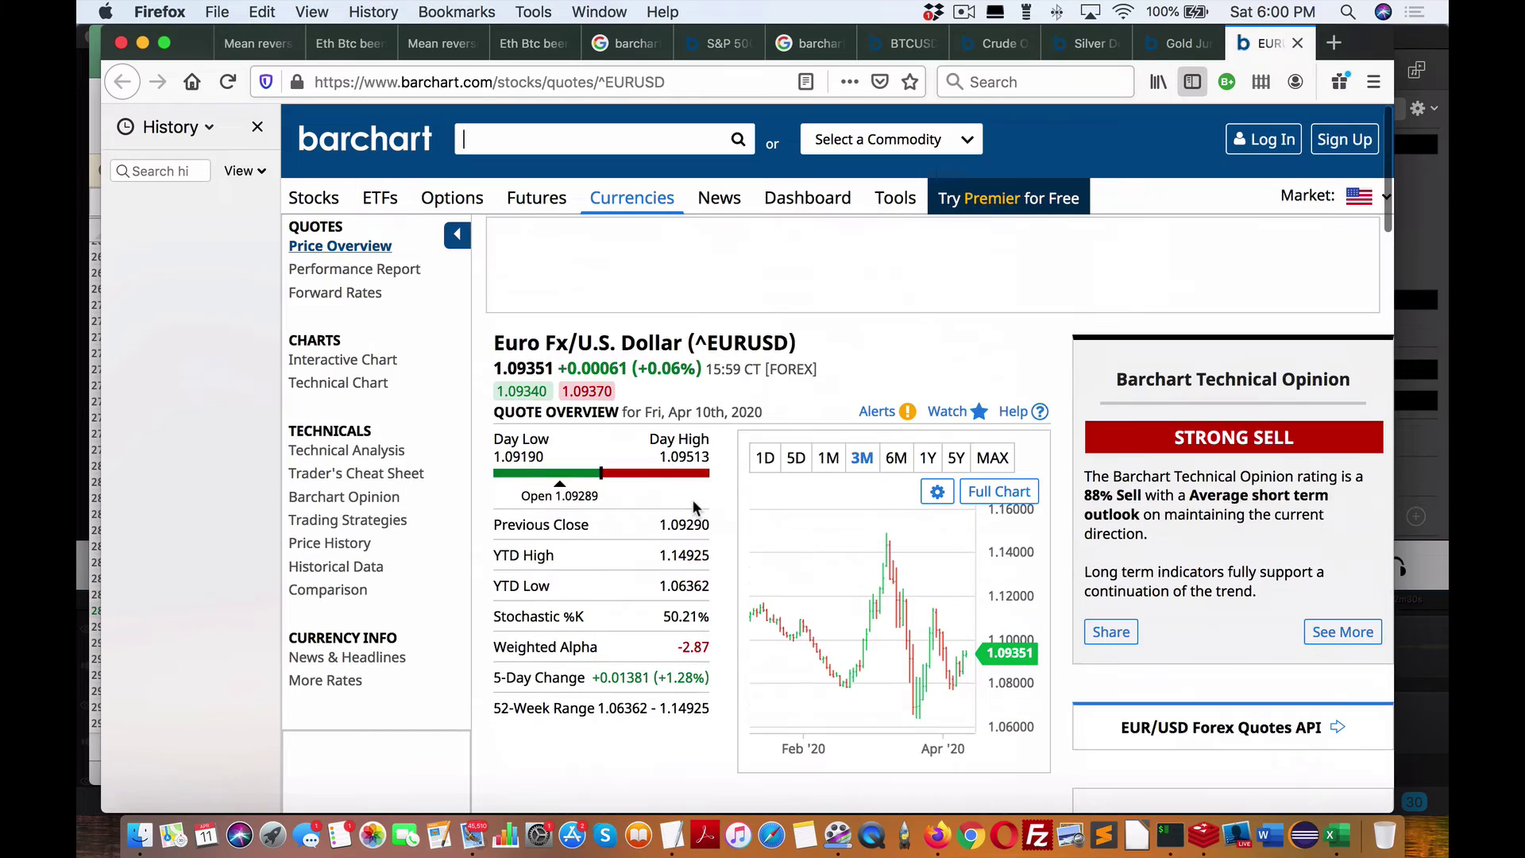
scroll(690, 474, down, 15)
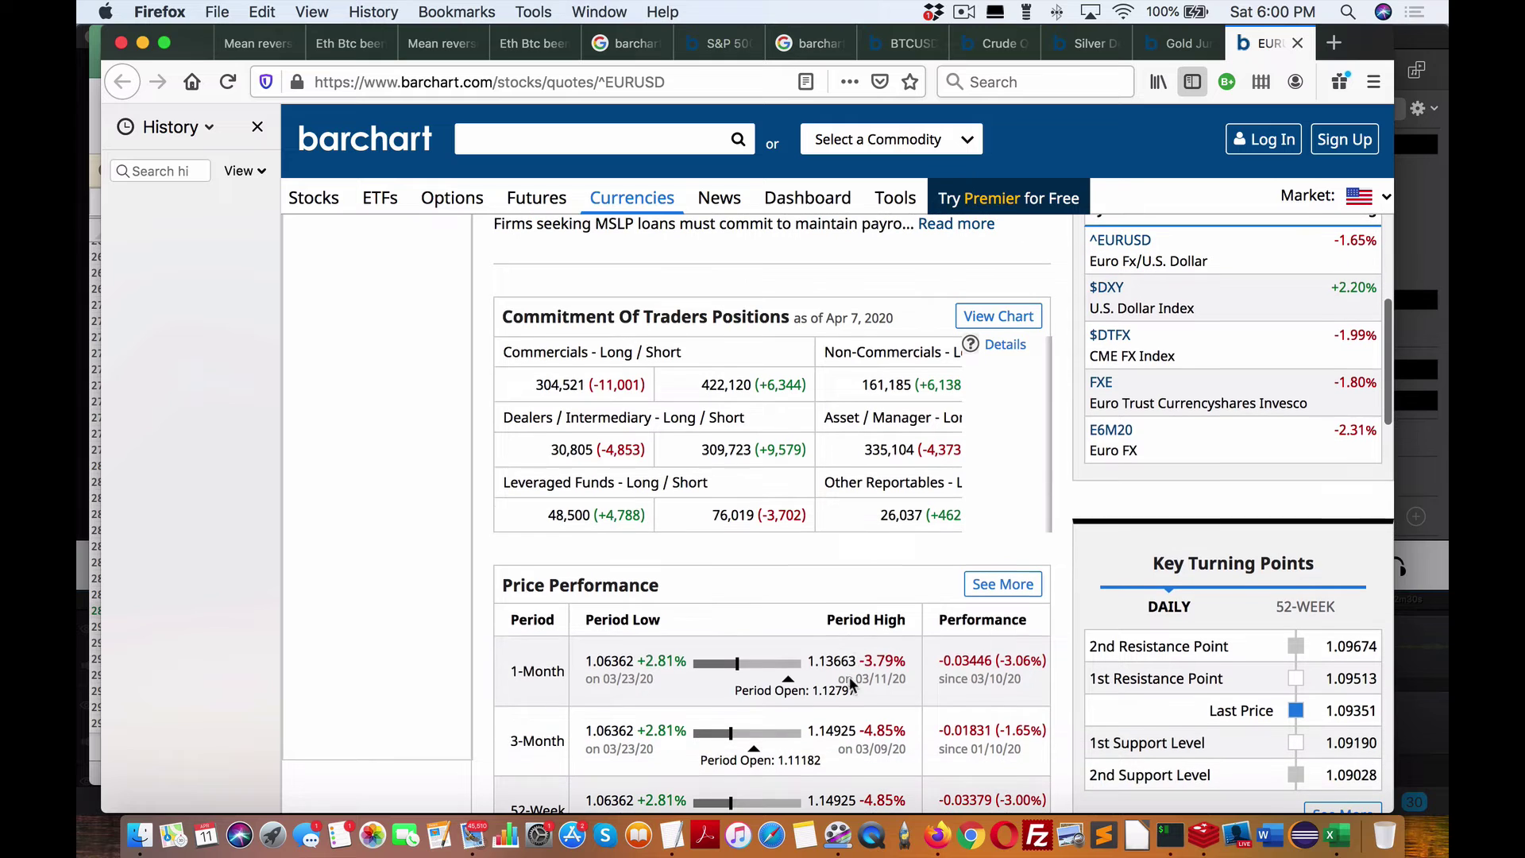
scroll(848, 675, down, 1)
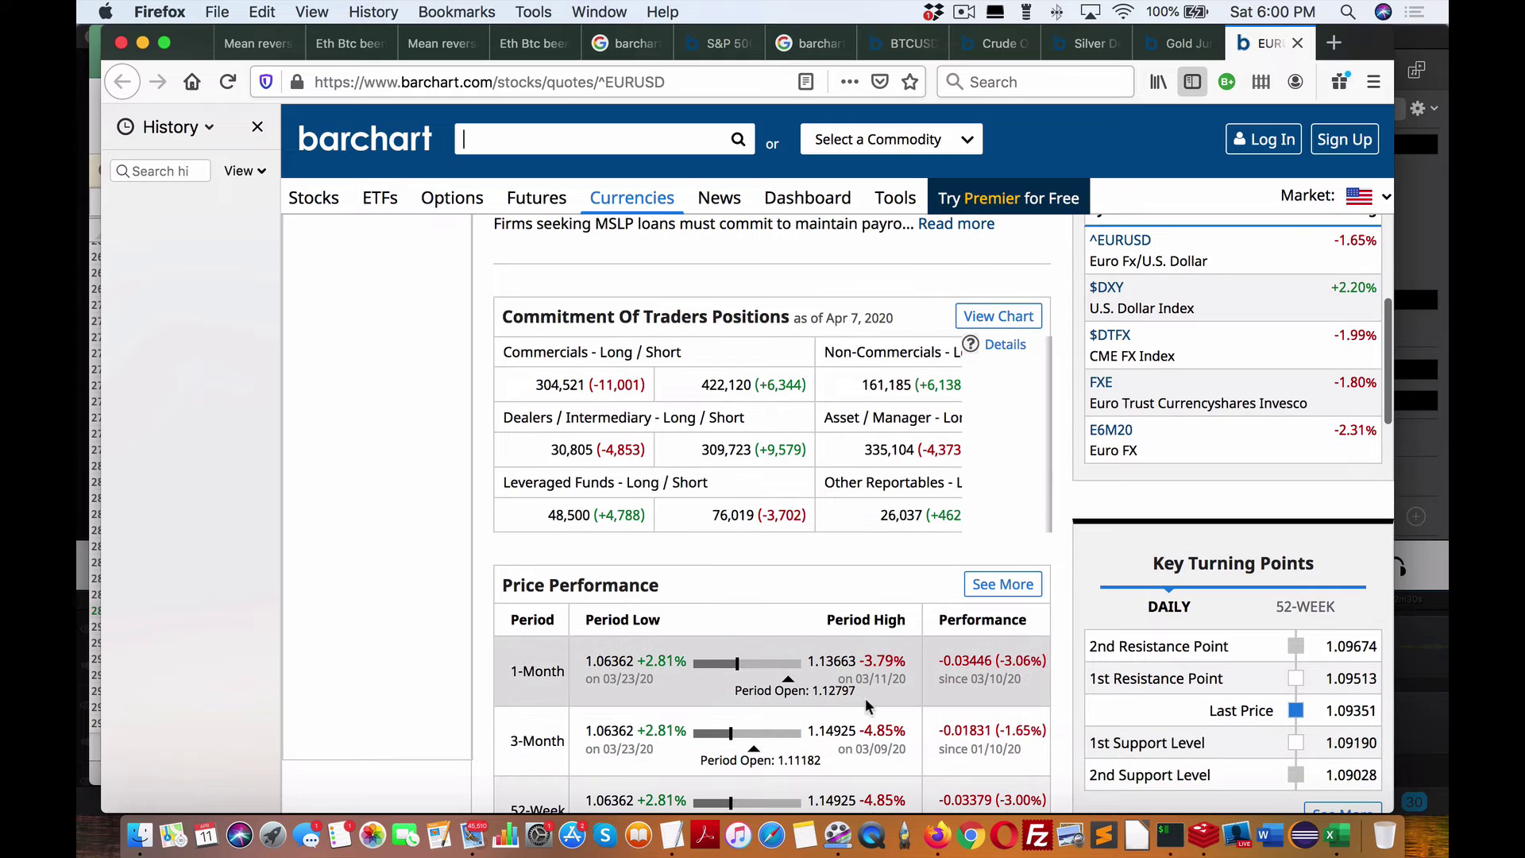
- Open the S&P 500 Index performance report and review its past 5 days of prices and price performance by period
click(1182, 43)
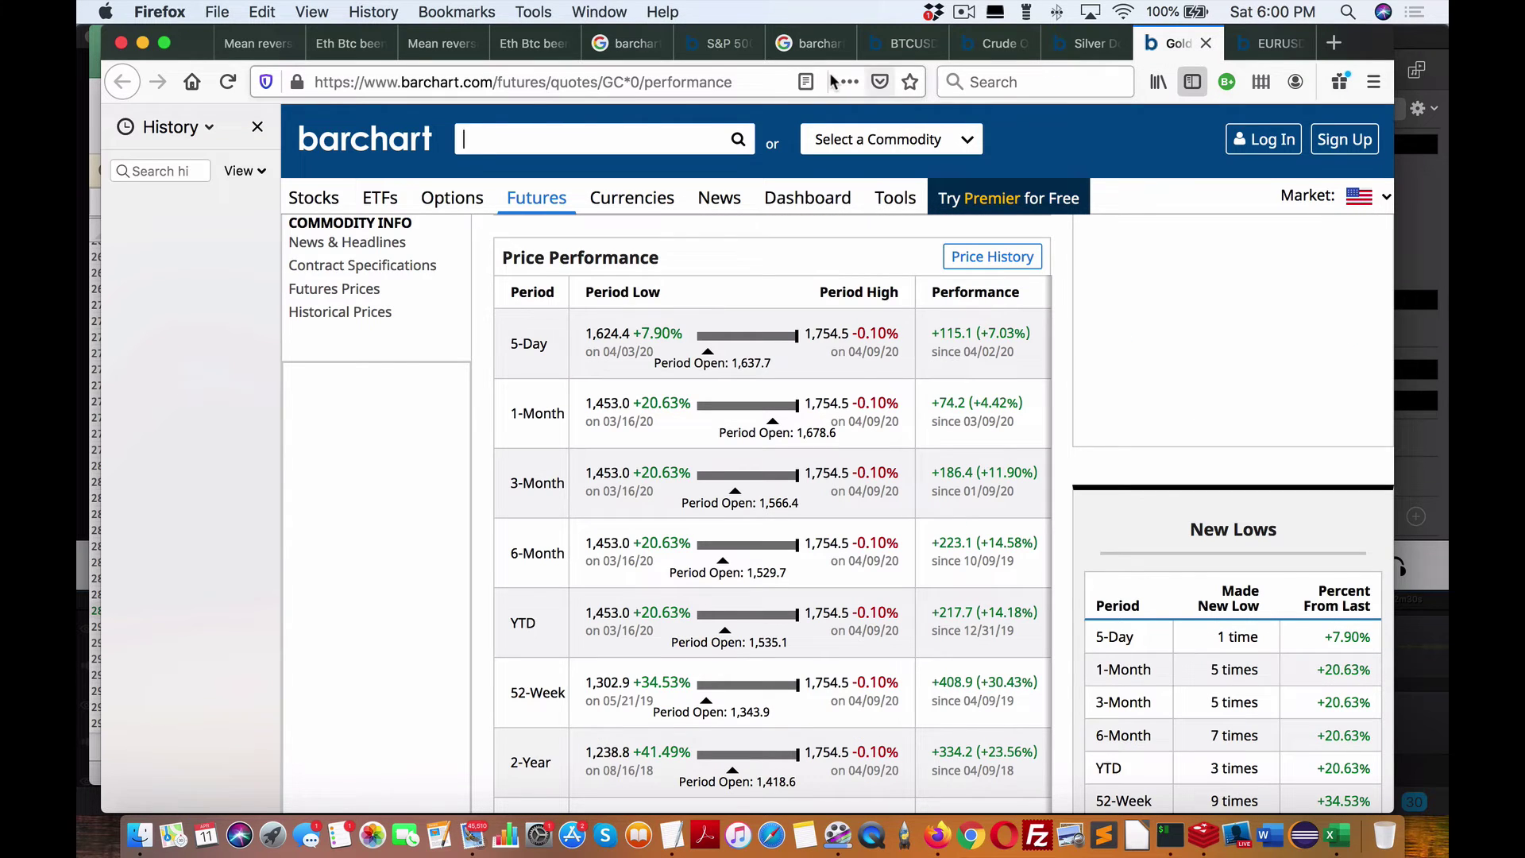
click(724, 45)
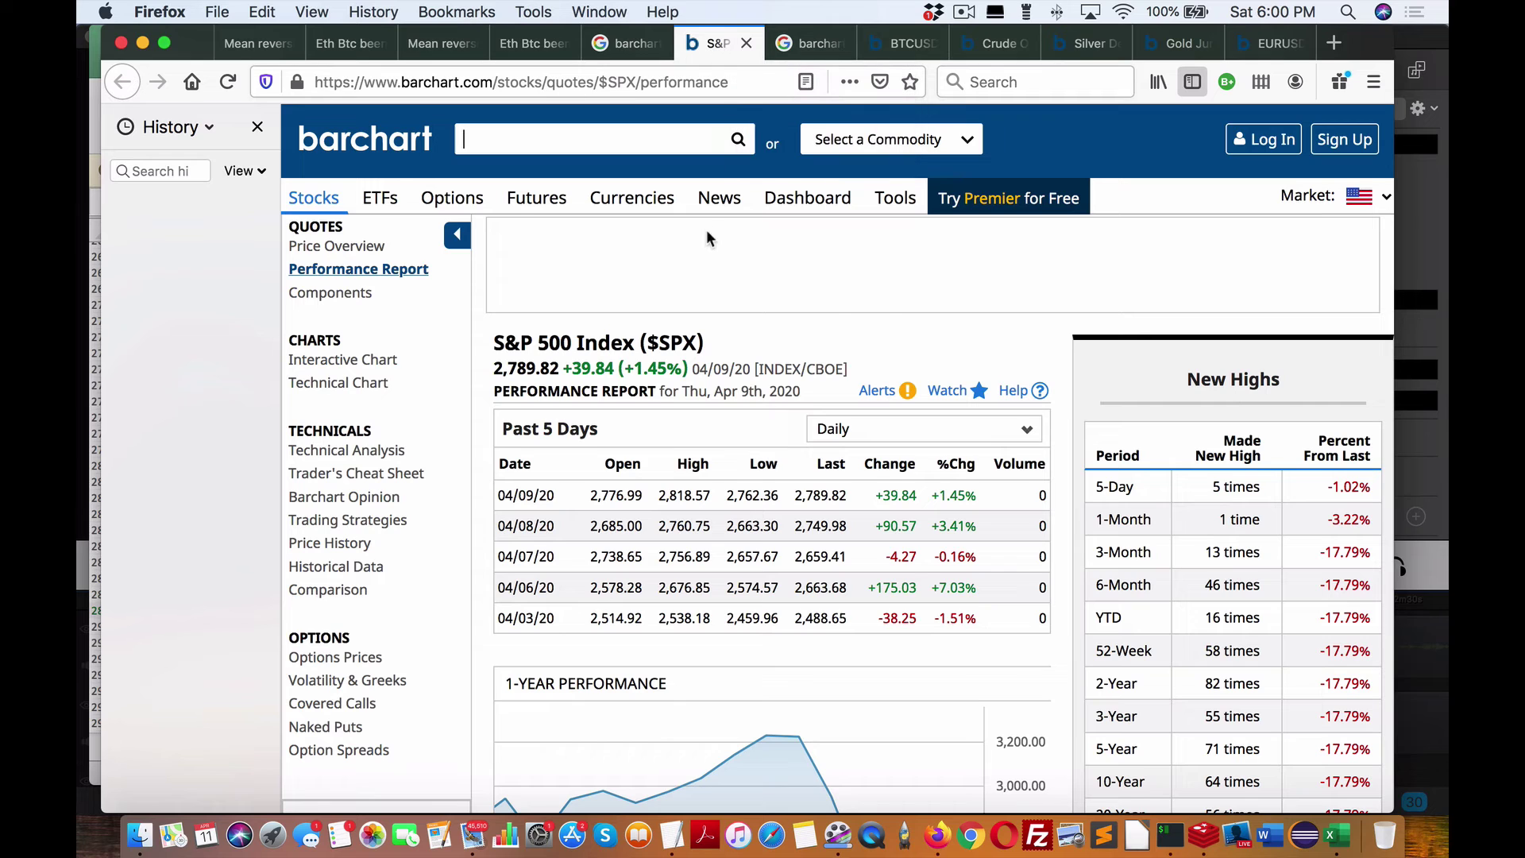
scroll(709, 343, down, 1)
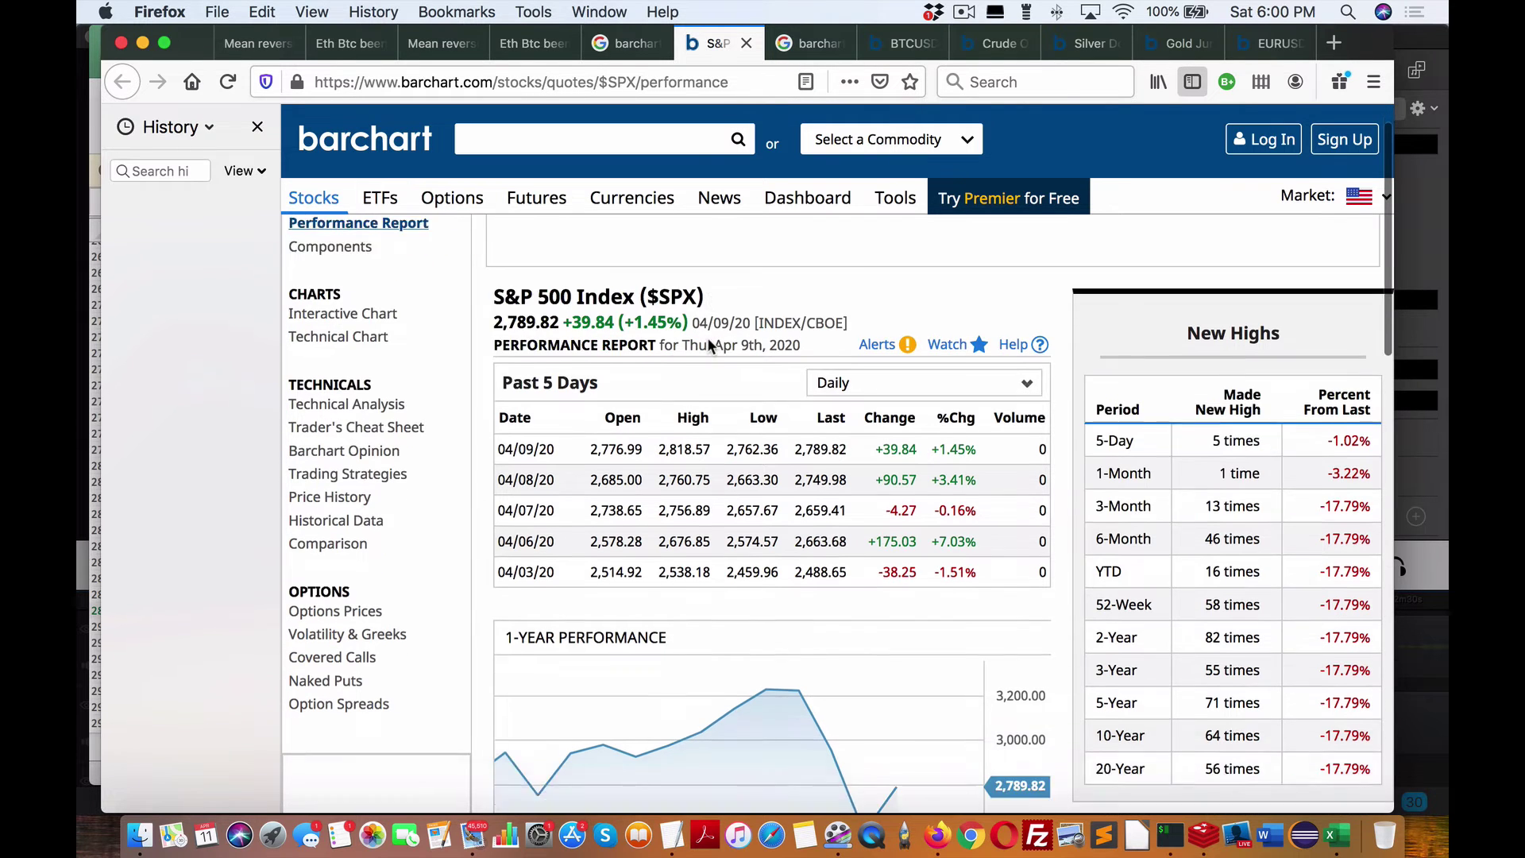
scroll(710, 343, up, 1)
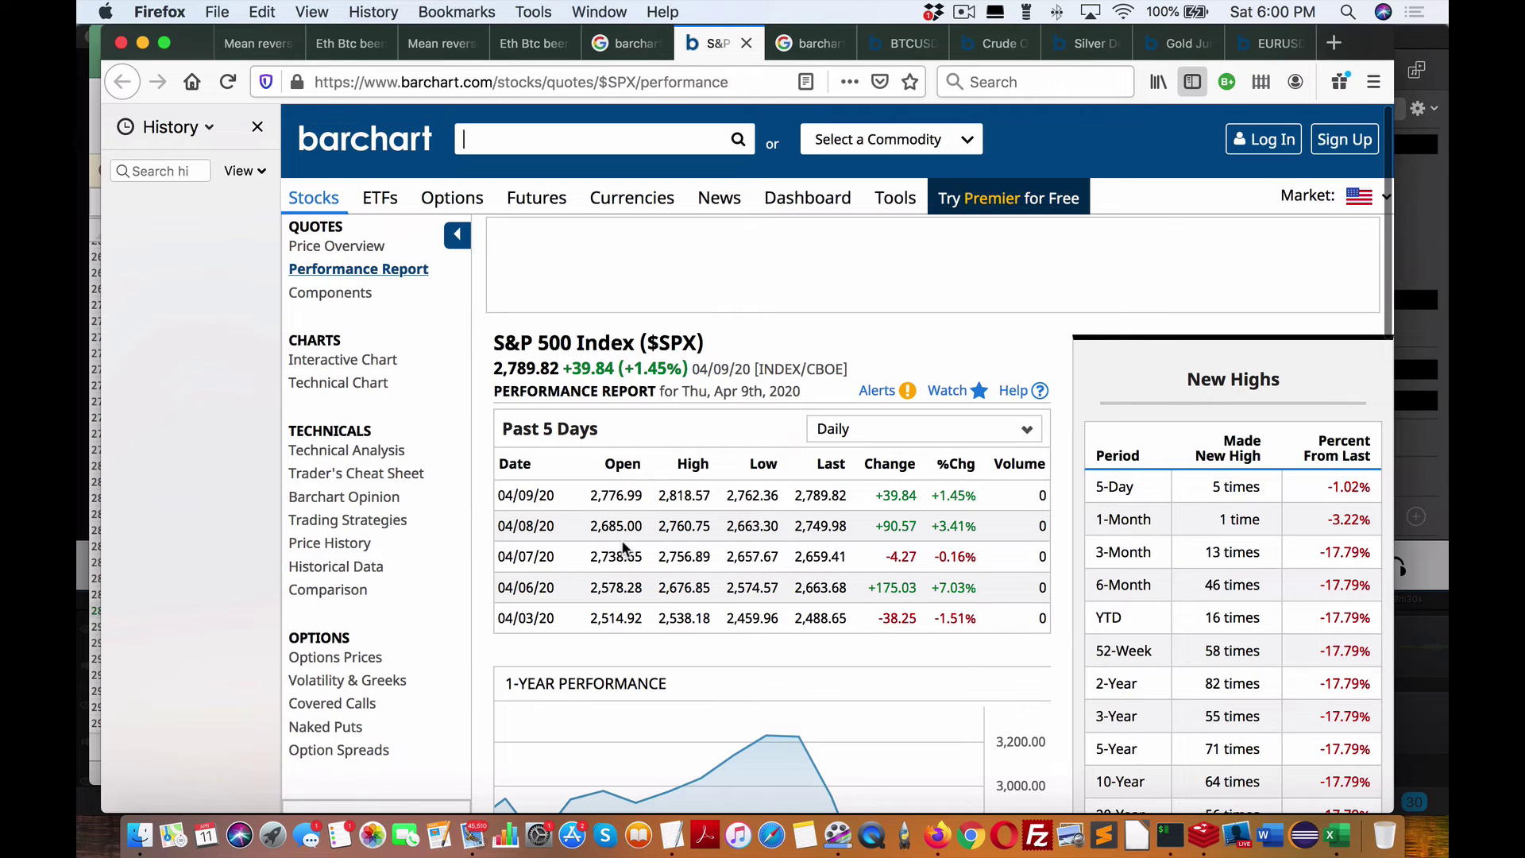
scroll(623, 547, down, 15)
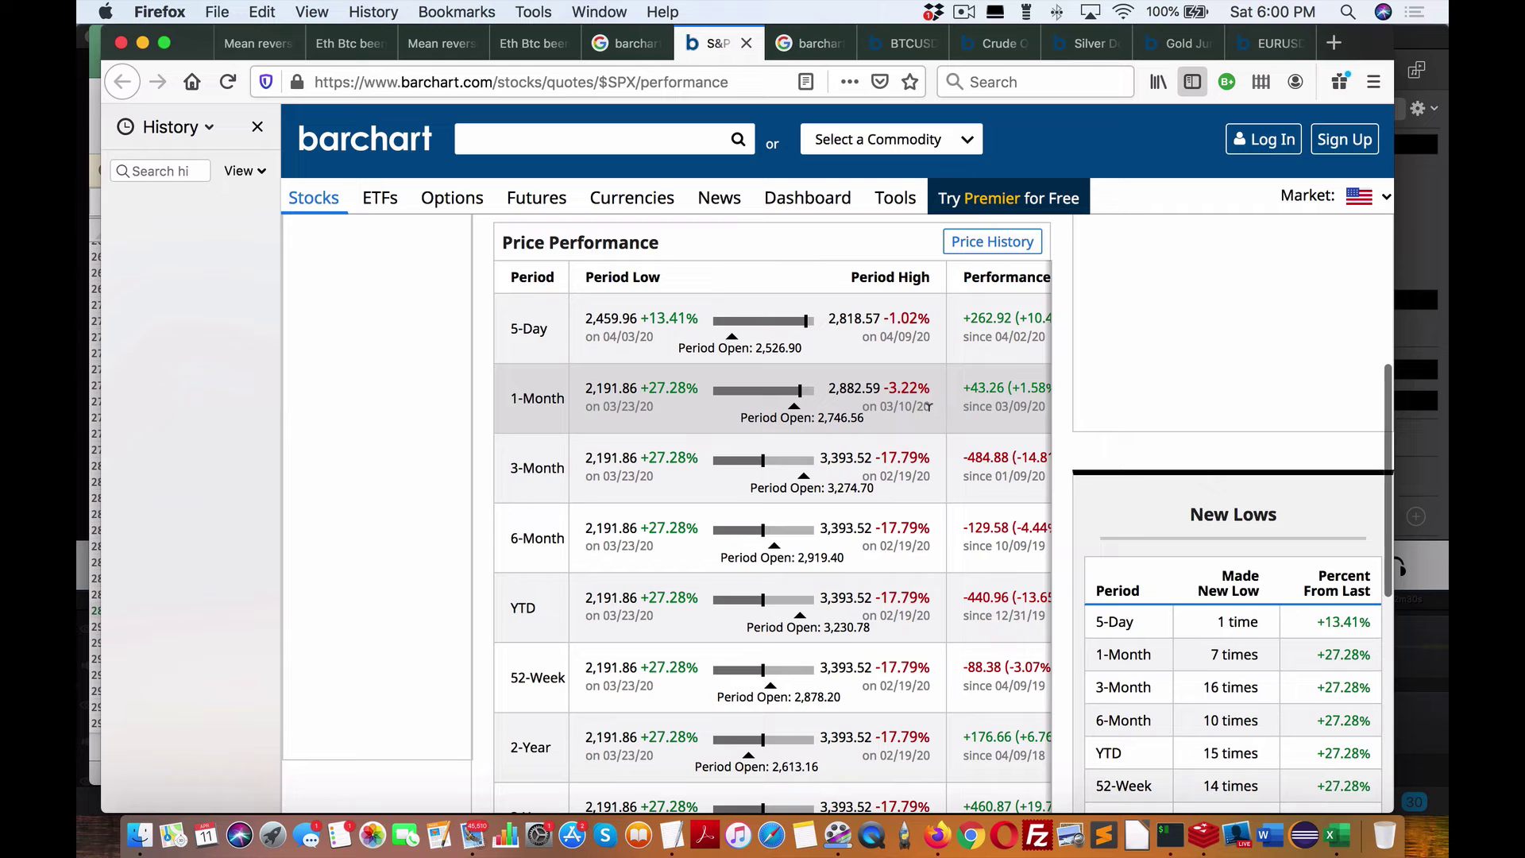
- Switch to iTerm2 to highlight the total PNL, win/loss ratio and total ROC, and return to Excel to review the pnlFuturesAll trades from the first row
click(1167, 837)
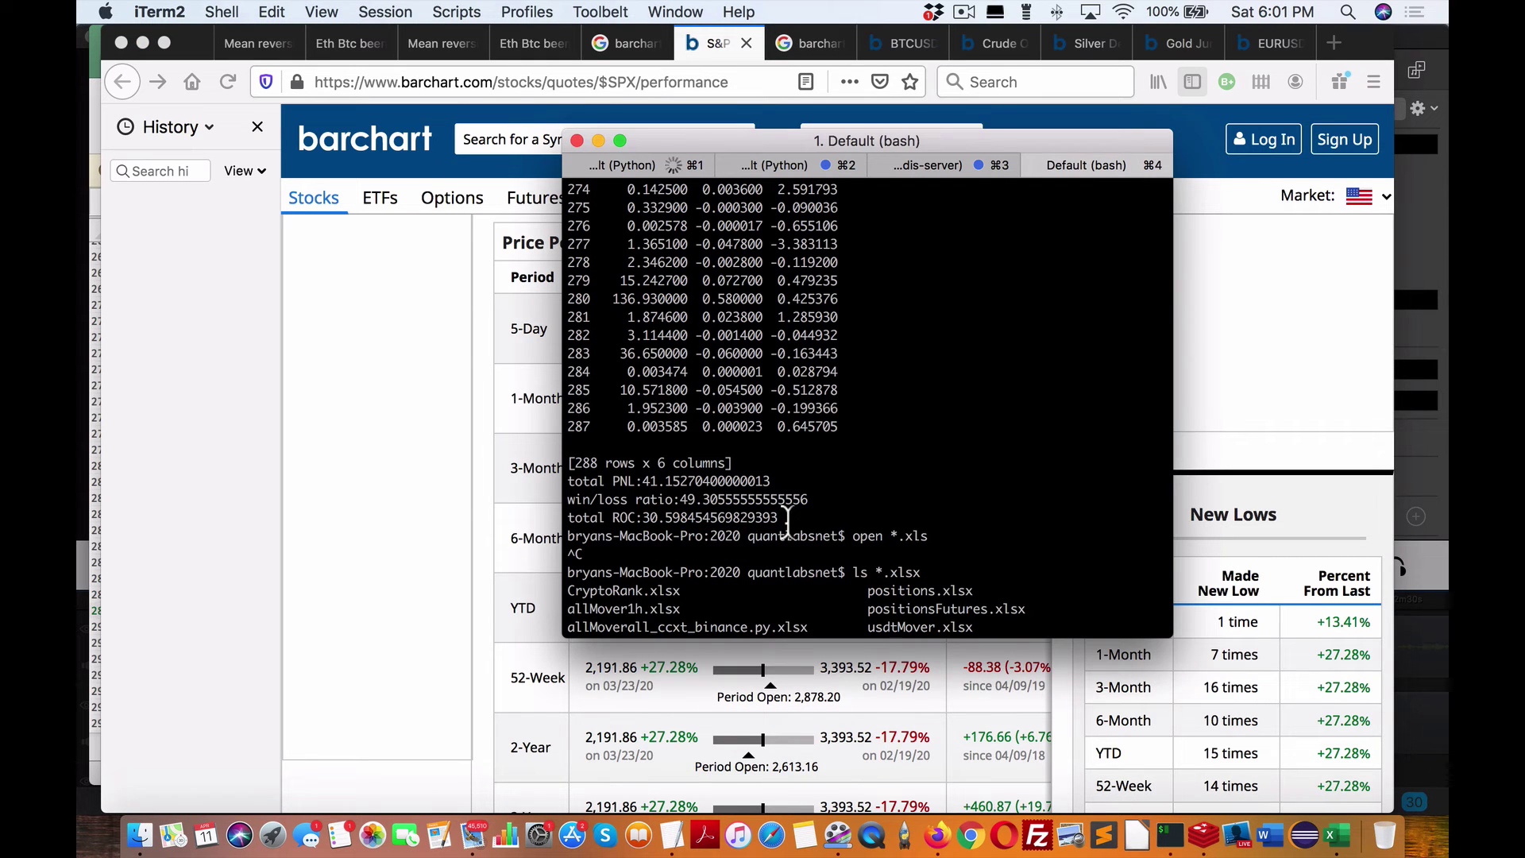
drag(787, 521, 559, 470)
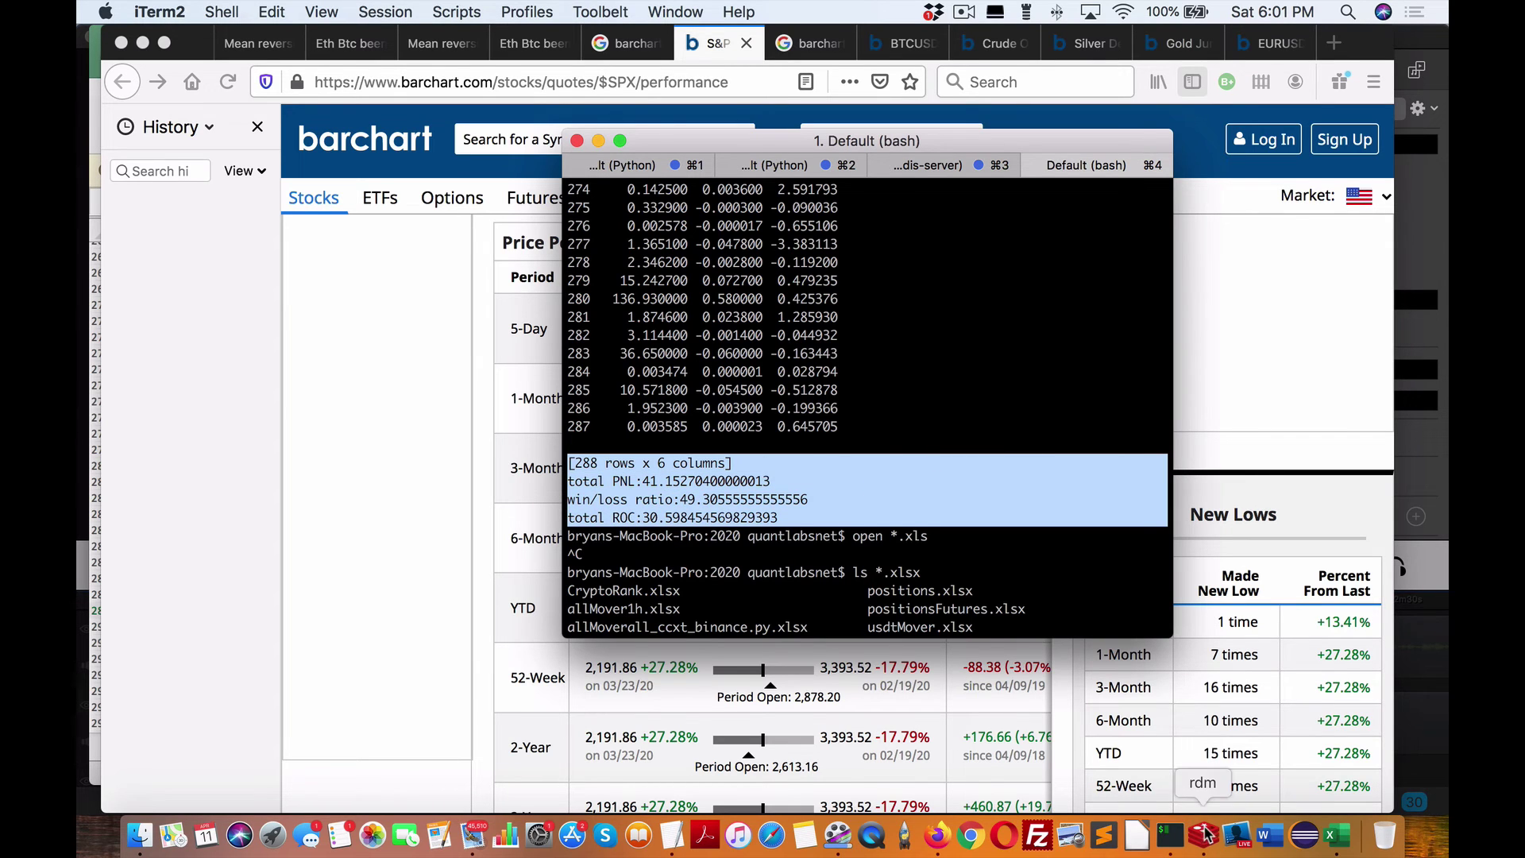
click(1332, 833)
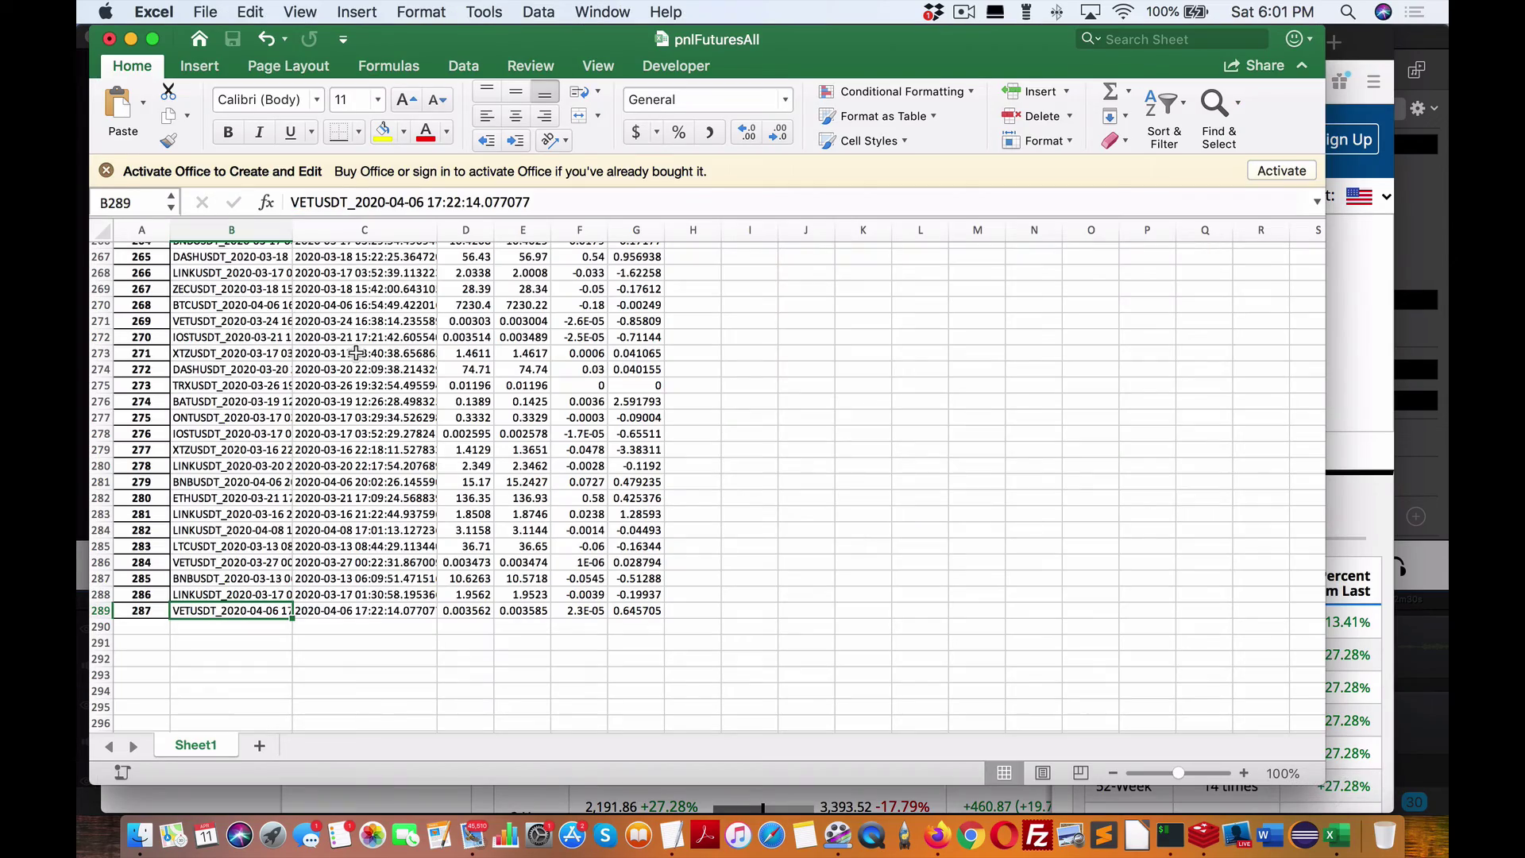
scroll(359, 588, up, 20)
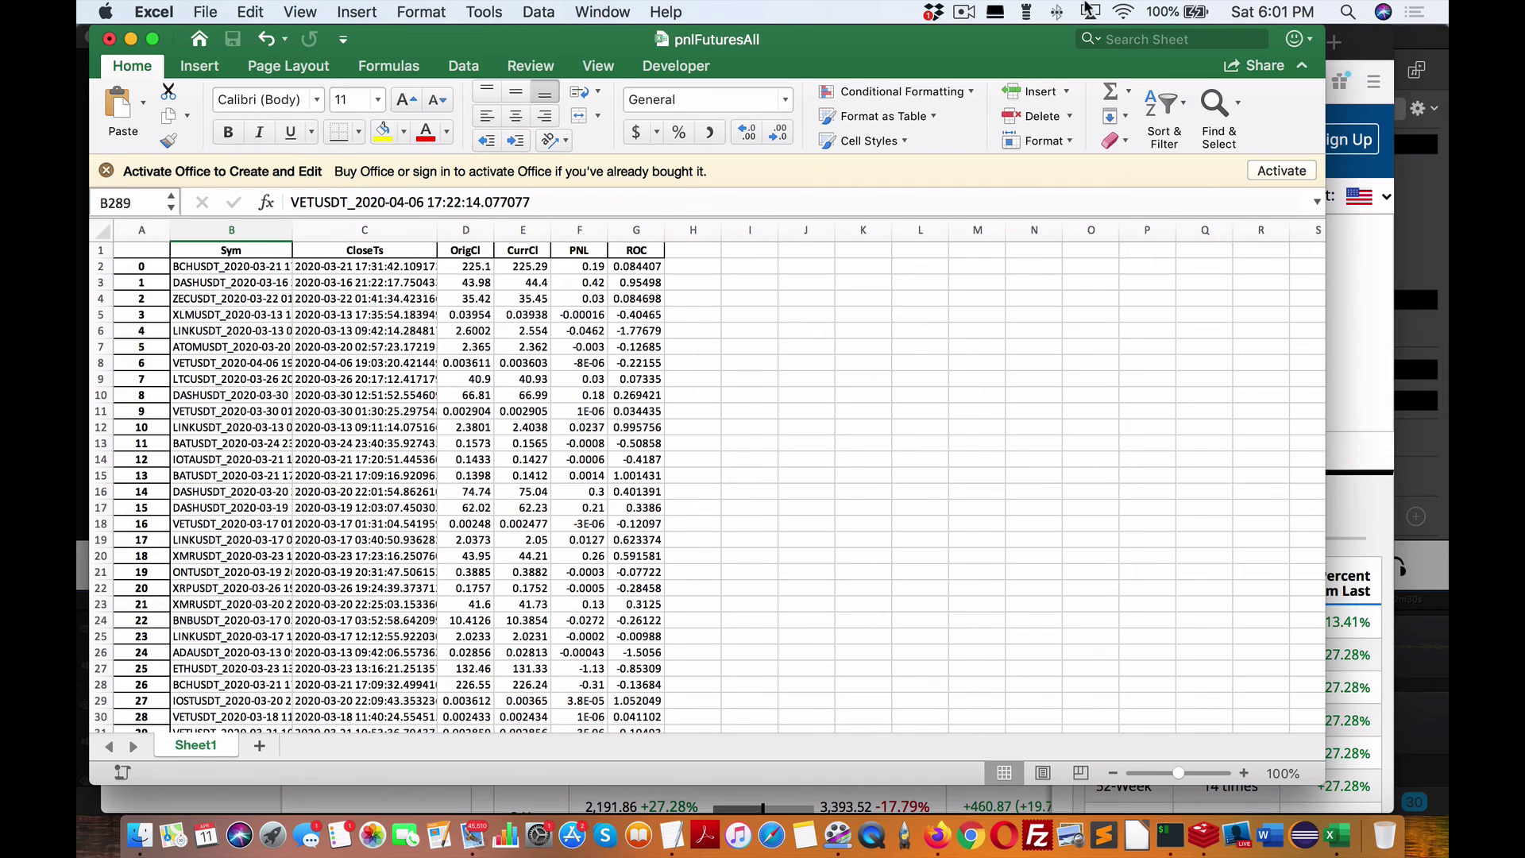
click(963, 12)
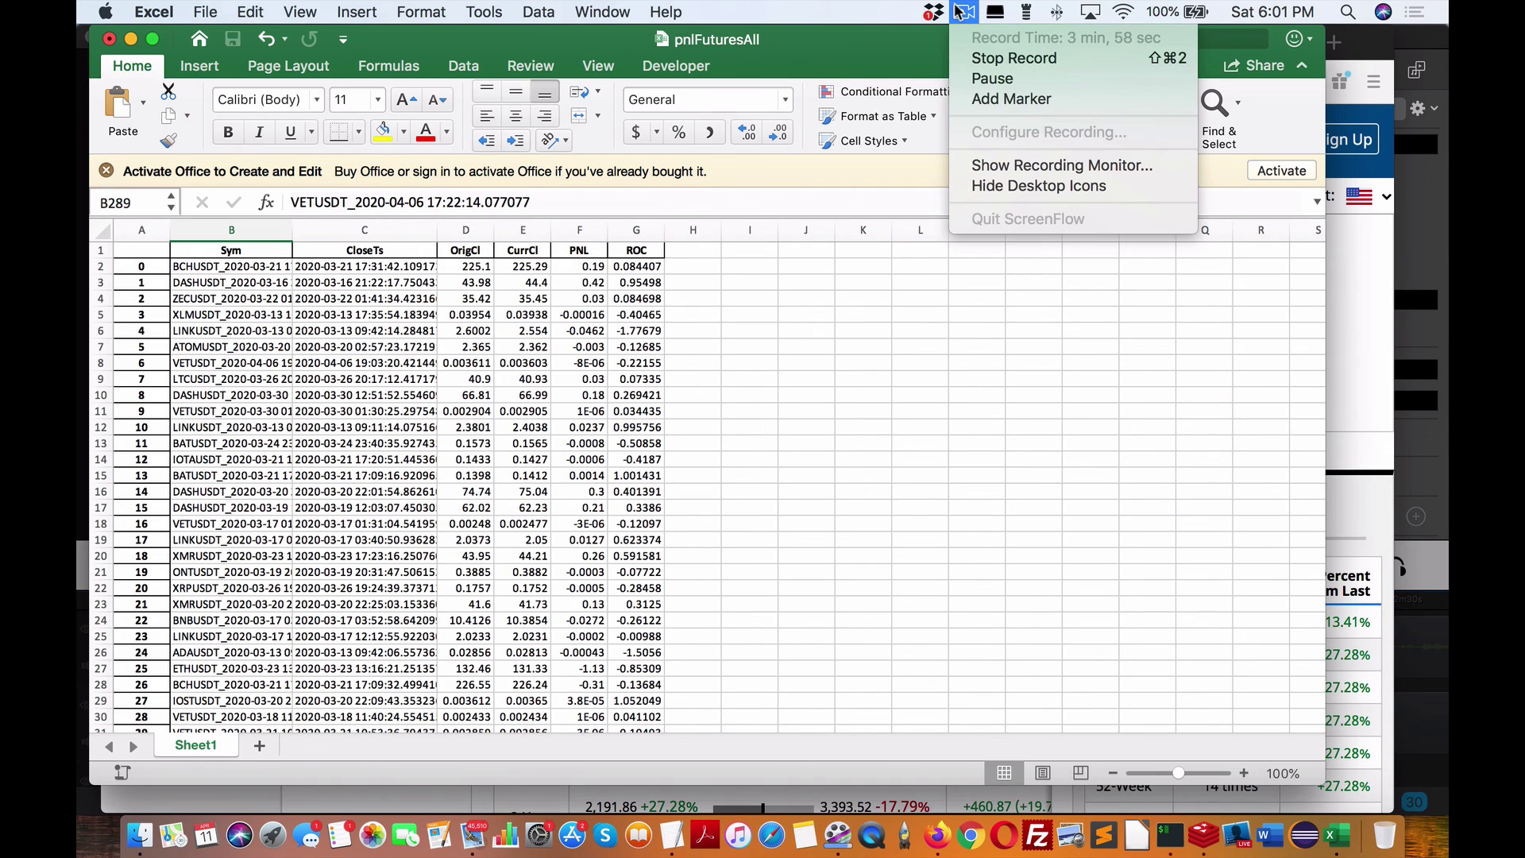